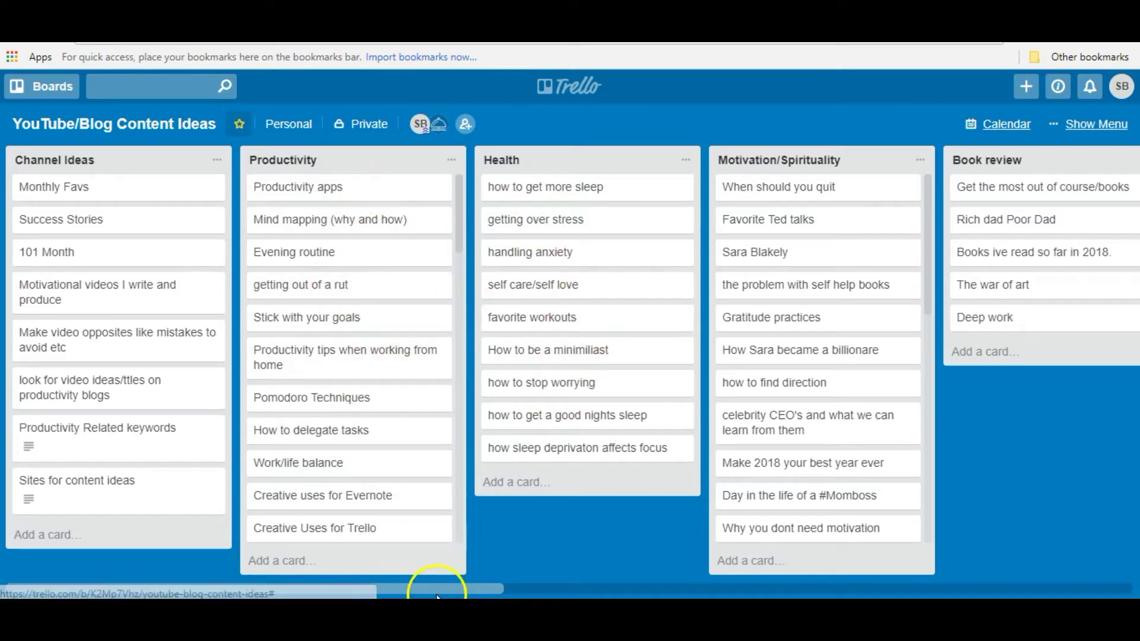
{"action": "left_click_drag", "start_coordinate": [438, 590], "coordinate": [362, 585]}
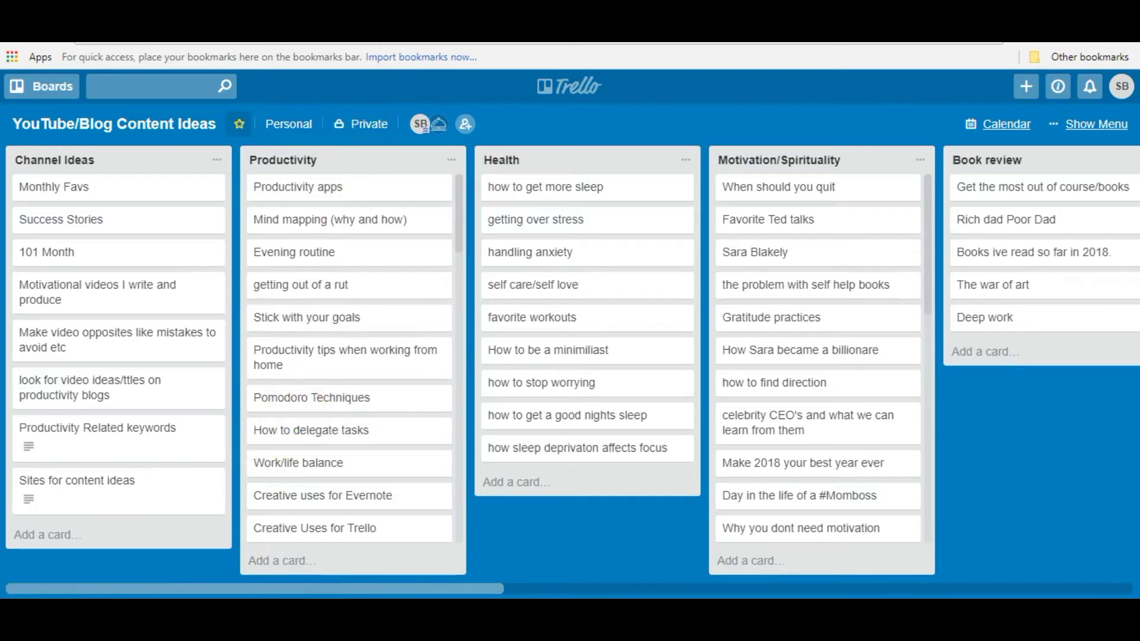
{"action": "key", "text": "alt+Left"}
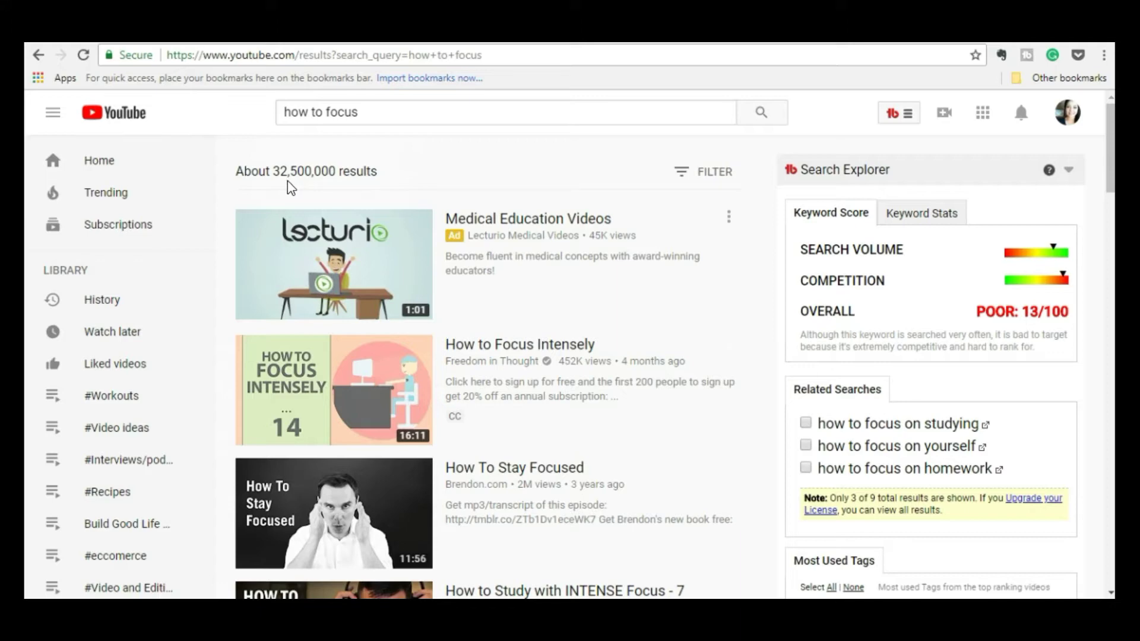
- Examine the YouTube results for "how to focus" along with the keyword score, related searches and most used tags
{"action": "left_click", "coordinate": [288, 183]}
{"action": "scroll", "coordinate": [927, 310], "scroll_direction": "down", "scroll_amount": 1}
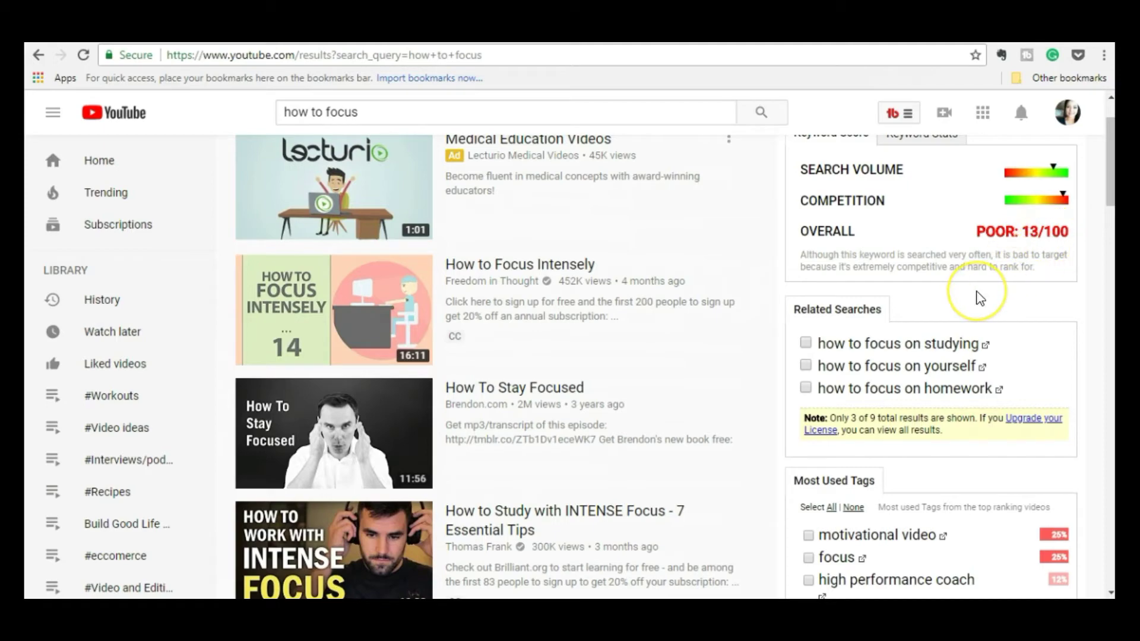
{"action": "scroll", "coordinate": [980, 298], "scroll_direction": "down", "scroll_amount": 4}
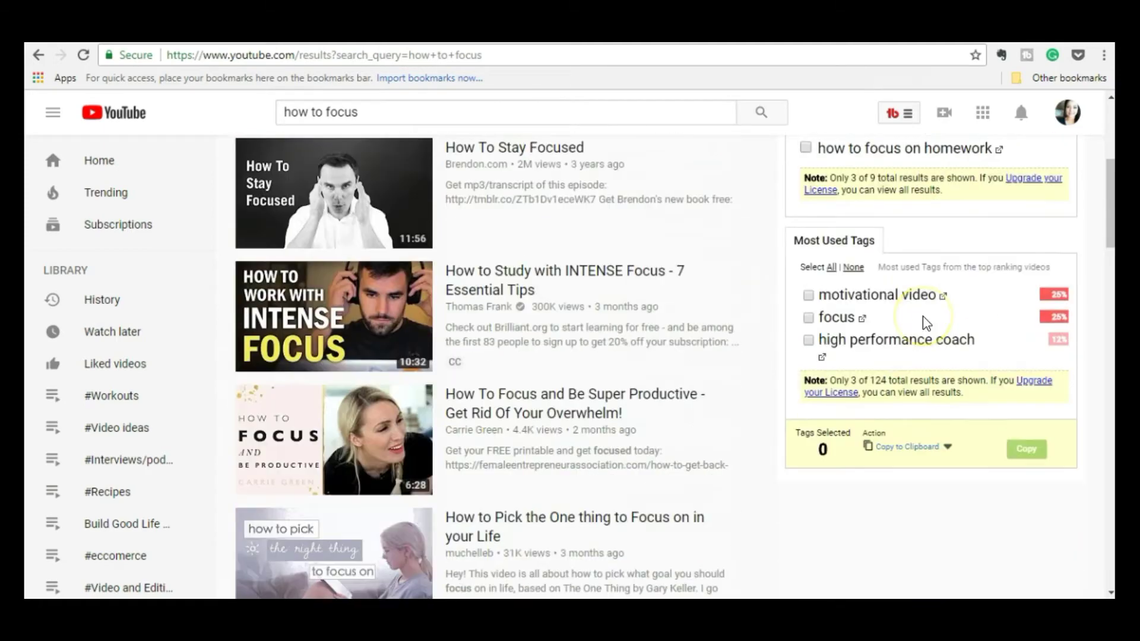
{"action": "scroll", "coordinate": [923, 316], "scroll_direction": "down", "scroll_amount": 3}
{"action": "scroll", "coordinate": [923, 316], "scroll_direction": "up", "scroll_amount": 6}
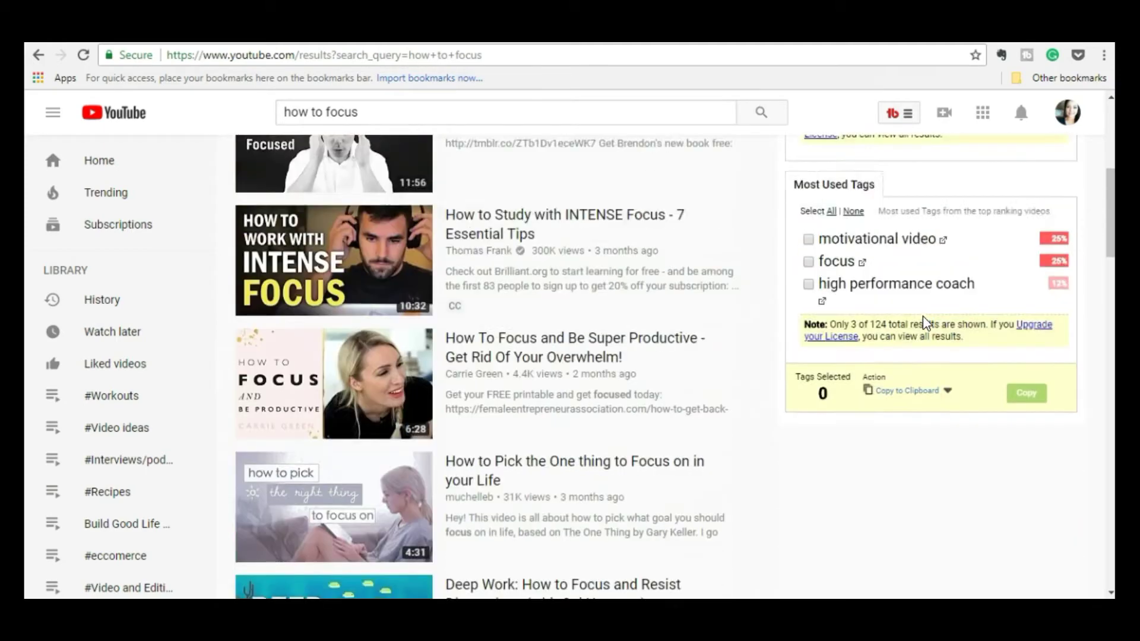
{"action": "scroll", "coordinate": [923, 321], "scroll_direction": "up", "scroll_amount": 2}
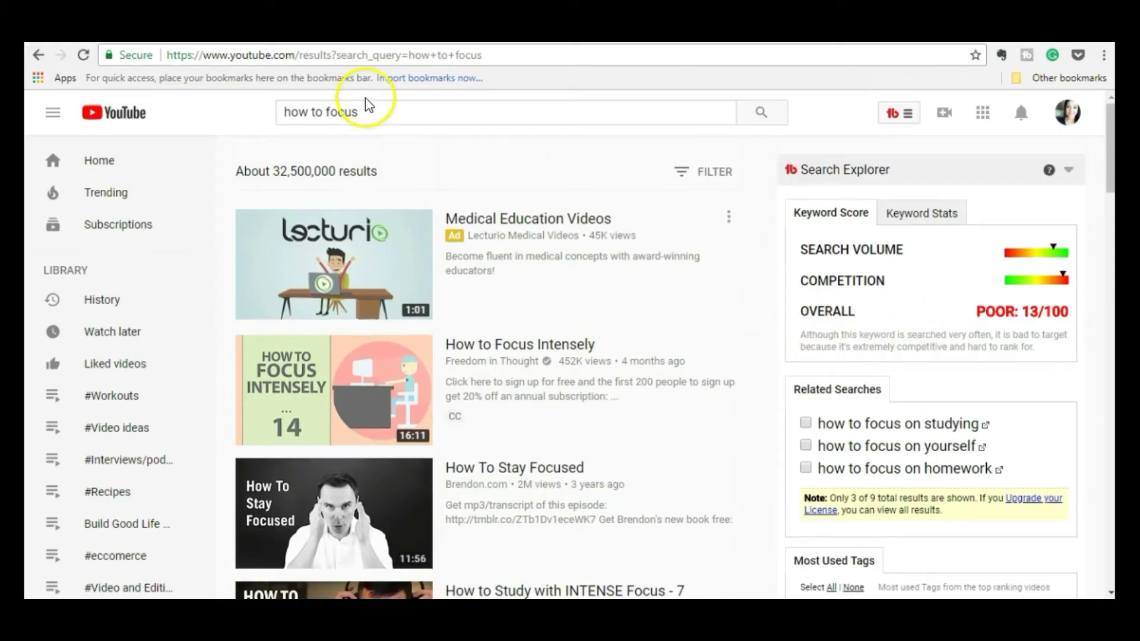
- Search YouTube for the suggested phrase "how to focus and concentrate" and show its keyword score
{"action": "left_click", "coordinate": [381, 112]}
{"action": "type", "text": "a"}
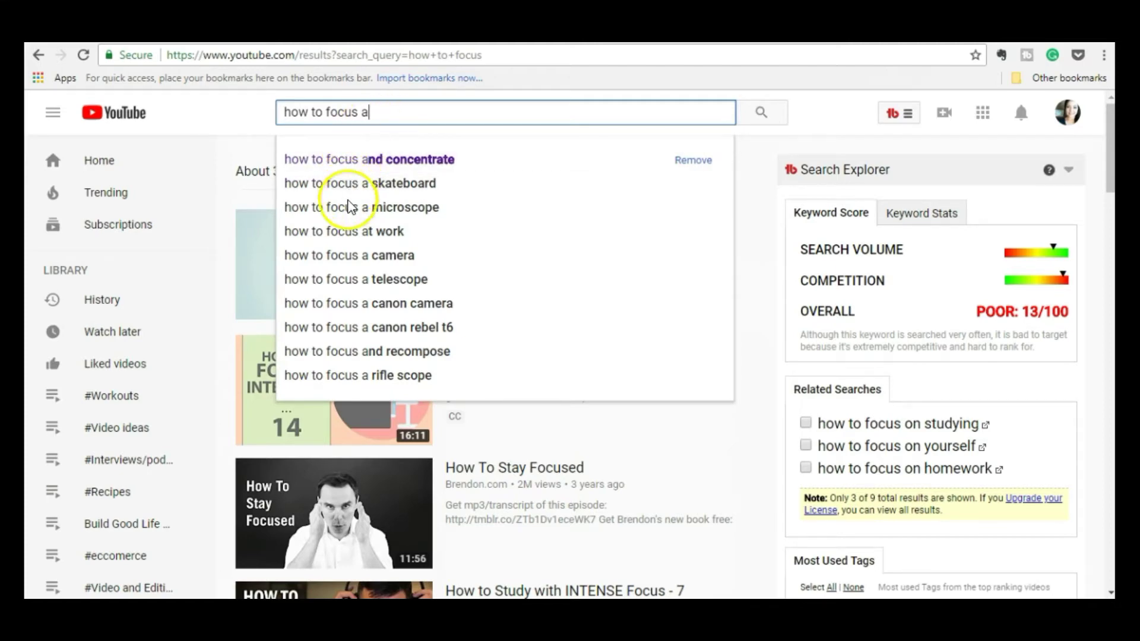
{"action": "left_click", "coordinate": [390, 159]}
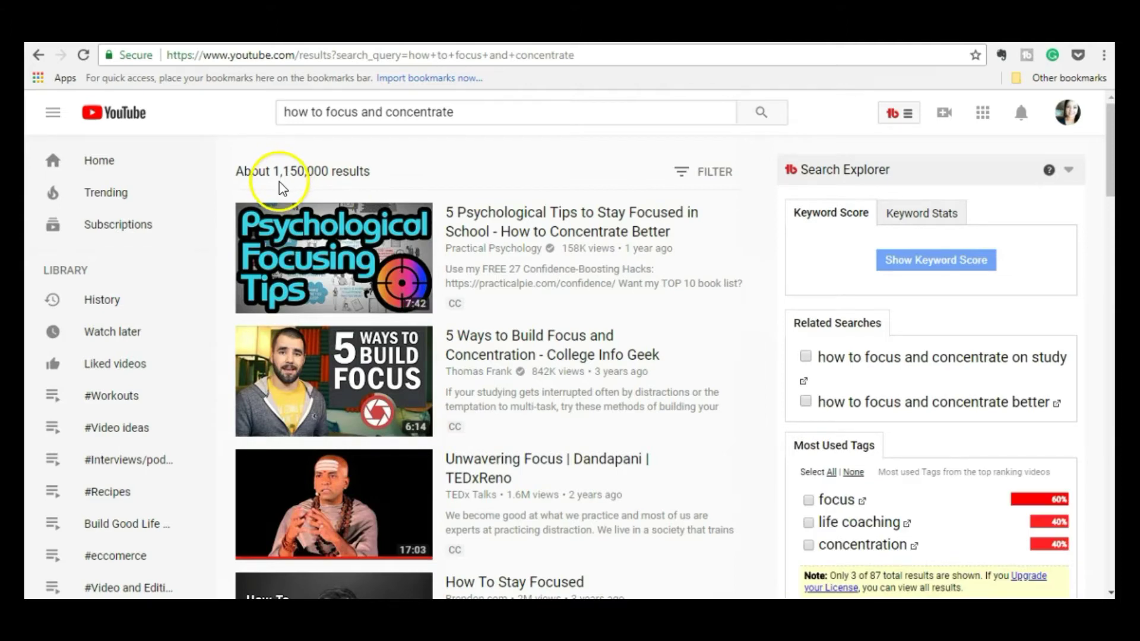
{"action": "left_click", "coordinate": [977, 262]}
{"action": "left_click", "coordinate": [998, 311]}
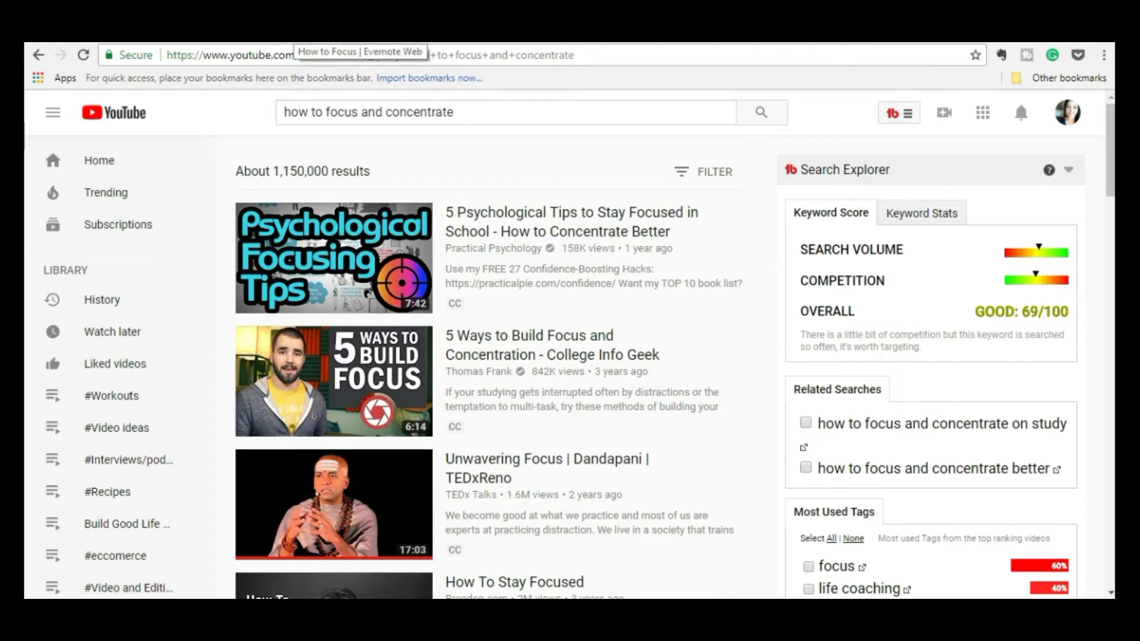
- Switch to the "How to Focus" note in Evernote Web
{"action": "left_click", "coordinate": [321, 30]}
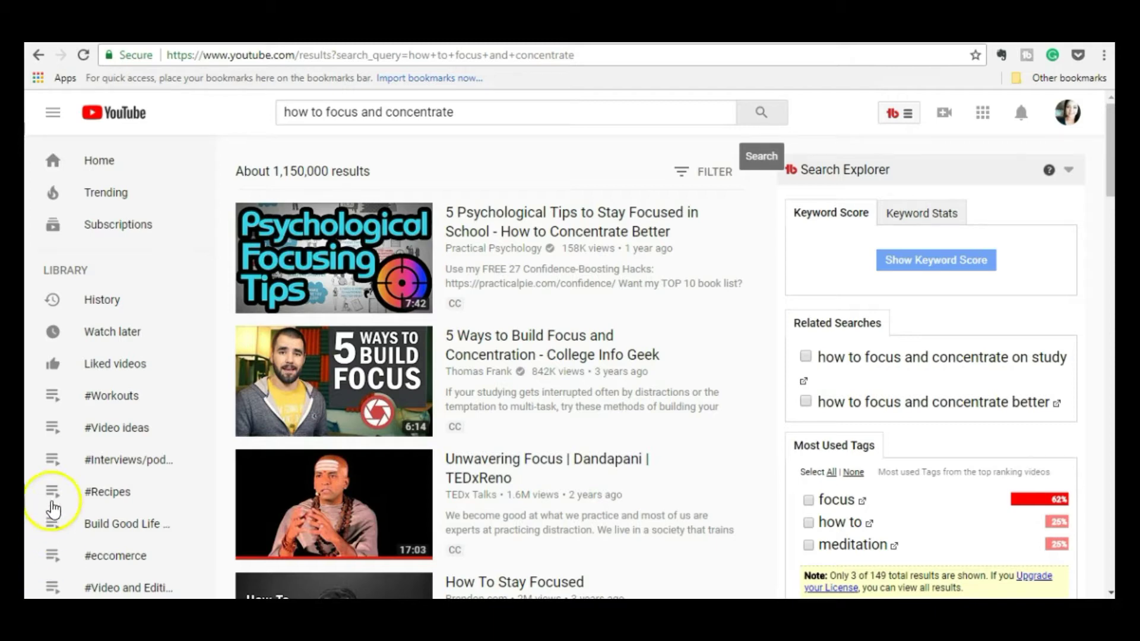
- Shorten the YouTube query to "how to focus a" to view its suggestions, and close the suggestion list without searching
{"action": "left_click_drag", "start_coordinate": [475, 110], "coordinate": [368, 107]}
{"action": "key", "text": "BackSpace"}
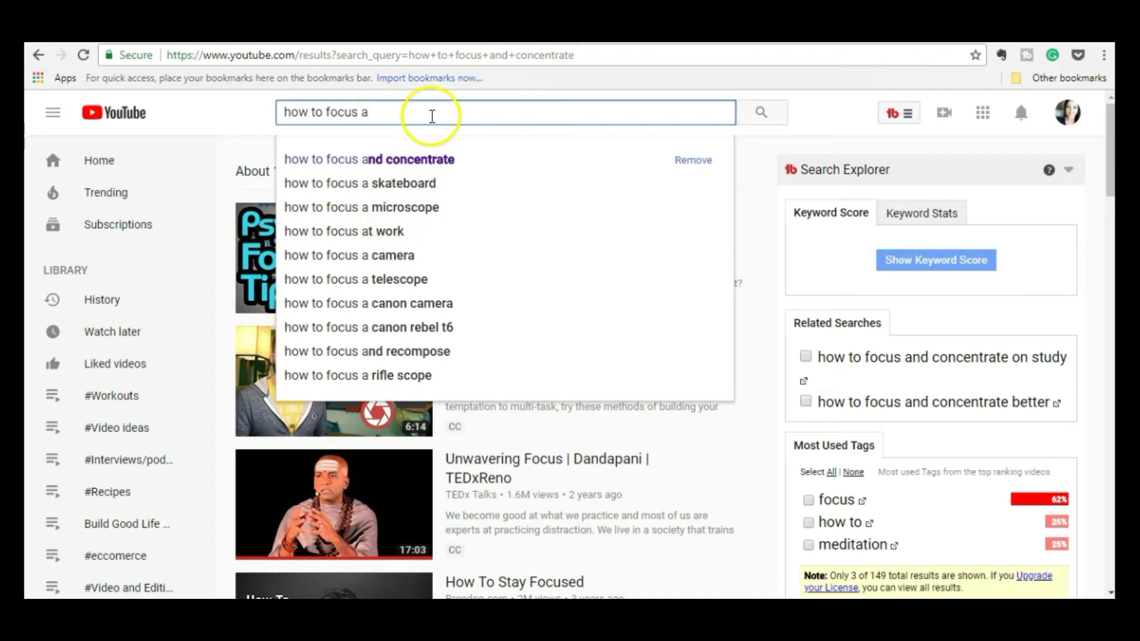
{"action": "left_click", "coordinate": [752, 220]}
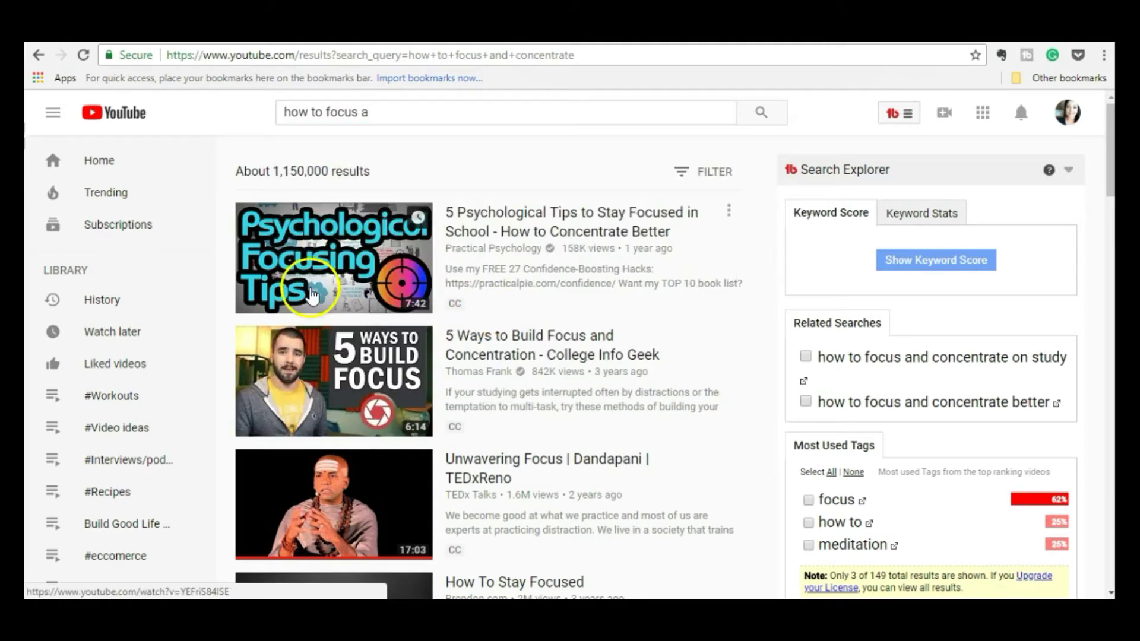
- Open the video "5 Ways to Build Focus and Concentration" and show the search rankings of its tags
{"action": "left_click", "coordinate": [283, 367]}
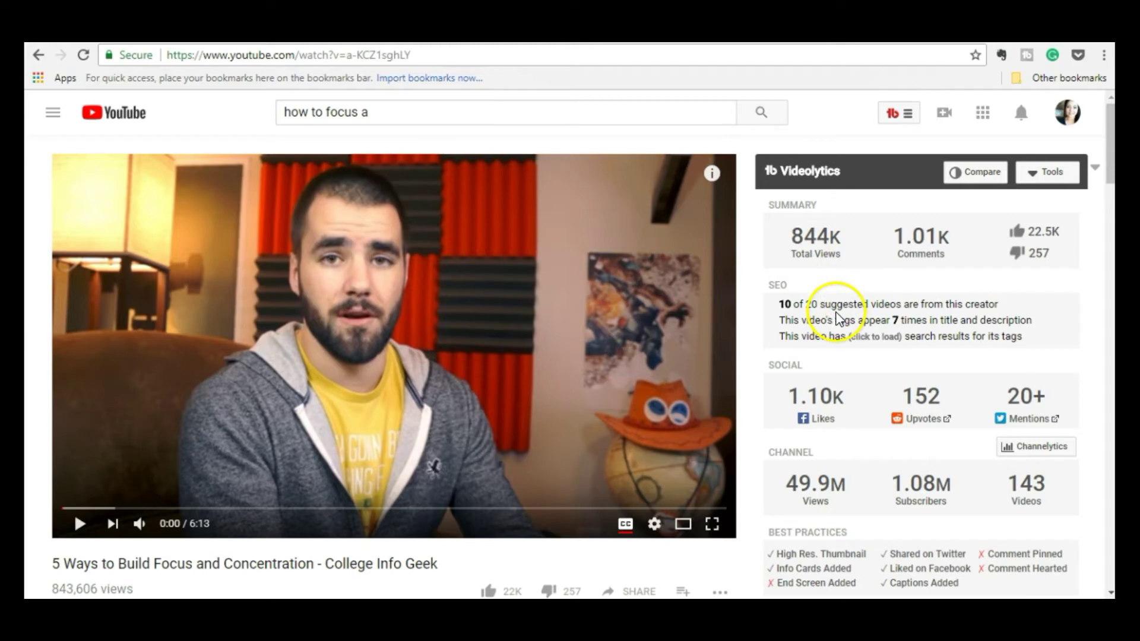
{"action": "scroll", "coordinate": [955, 375], "scroll_direction": "down", "scroll_amount": 4}
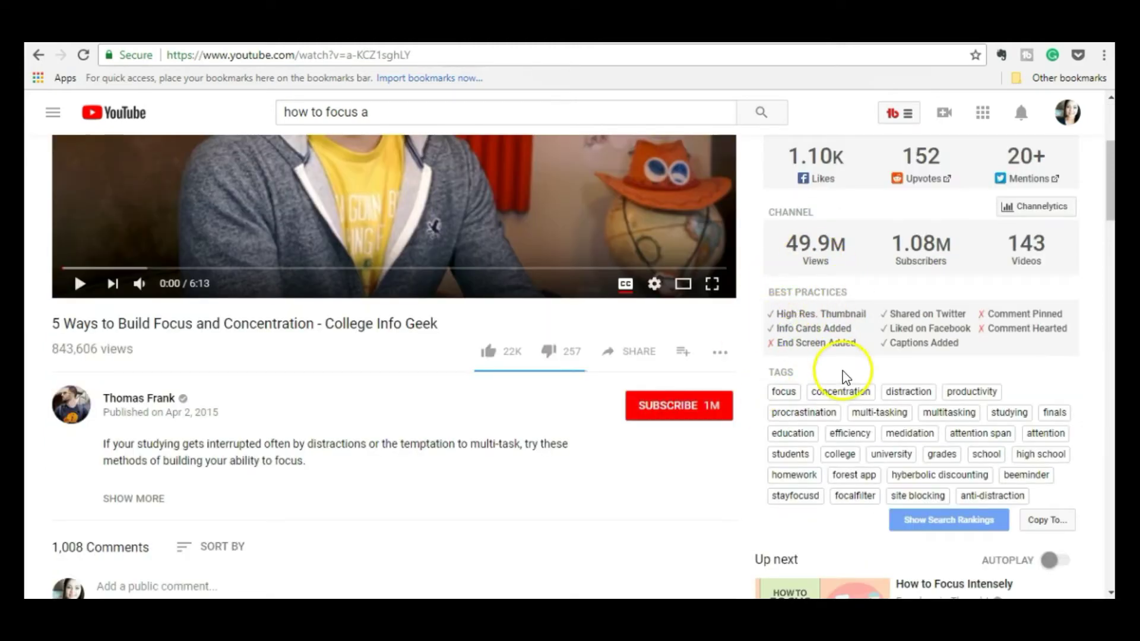
{"action": "left_click", "coordinate": [913, 522]}
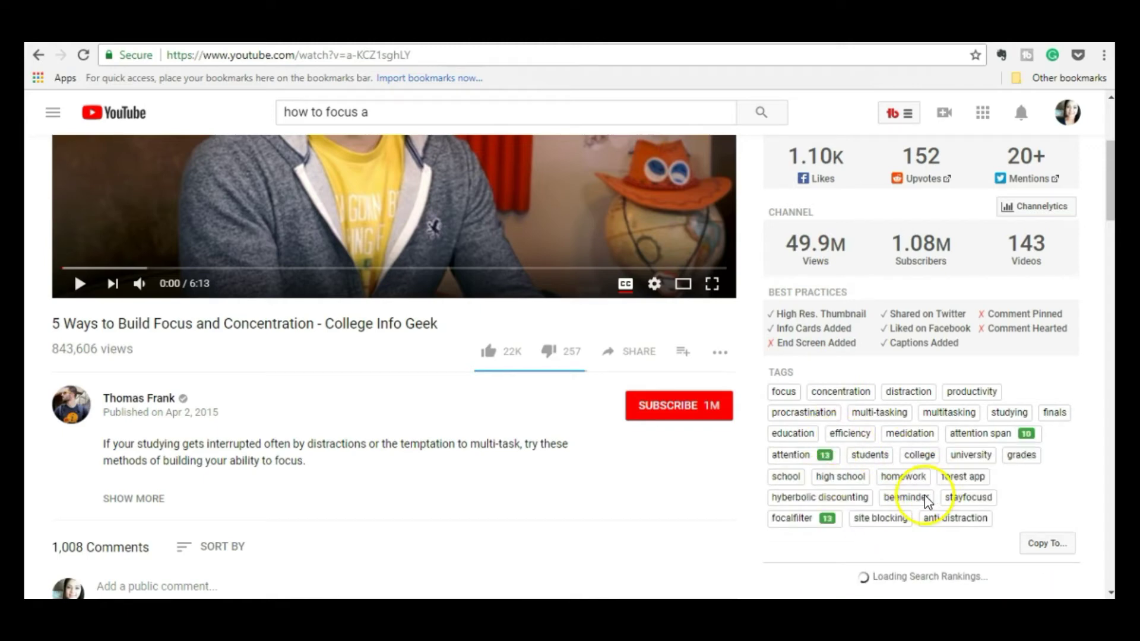
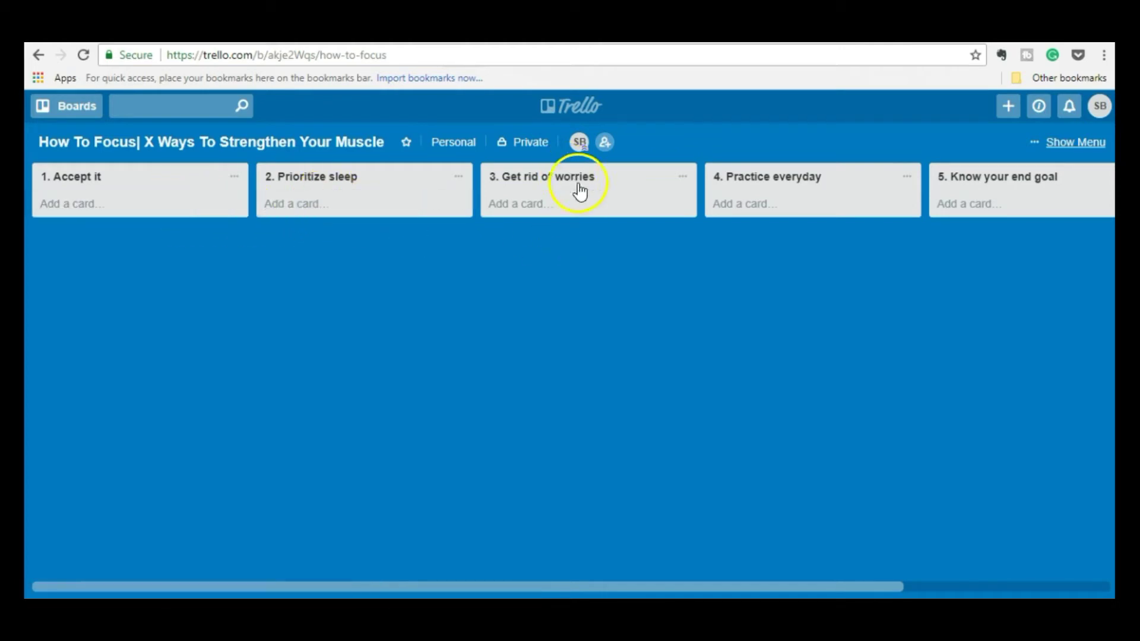
- Add two cards named "points" to the "1. Accept it" list on the Trello board
{"action": "left_click", "coordinate": [69, 210]}
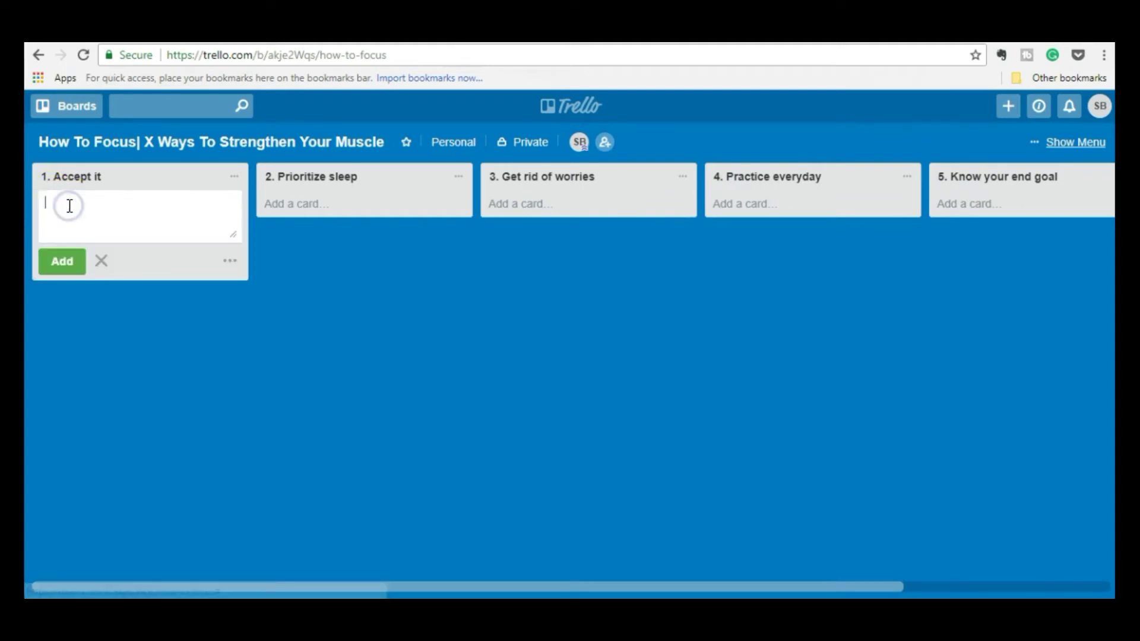
{"action": "type", "text": "points"}
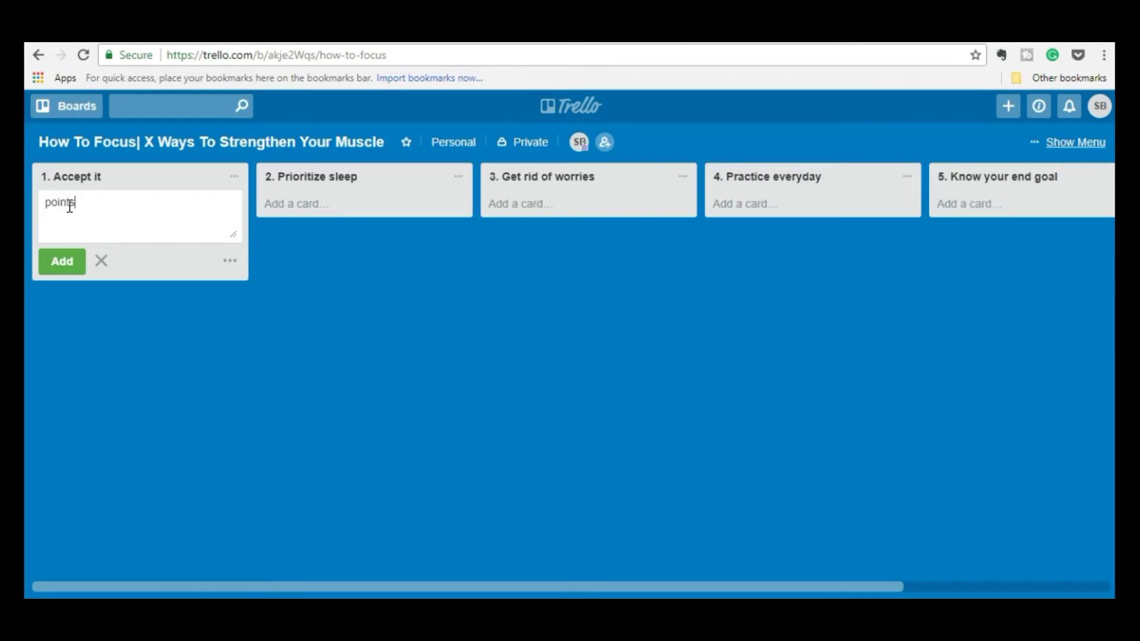
{"action": "key", "text": "Return"}
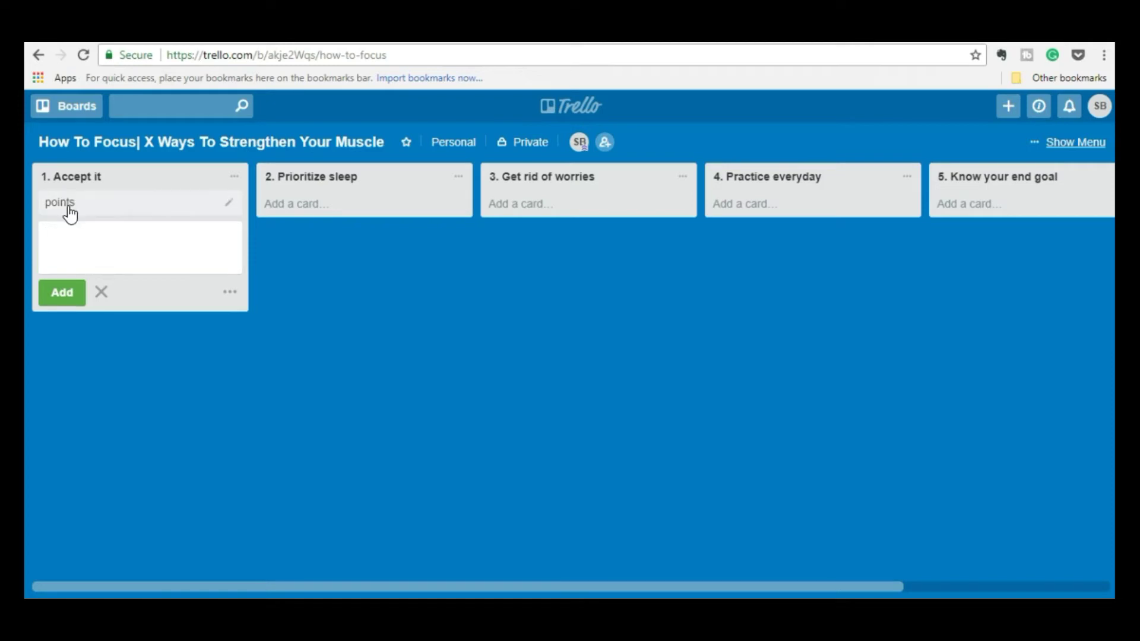
{"action": "type", "text": "points"}
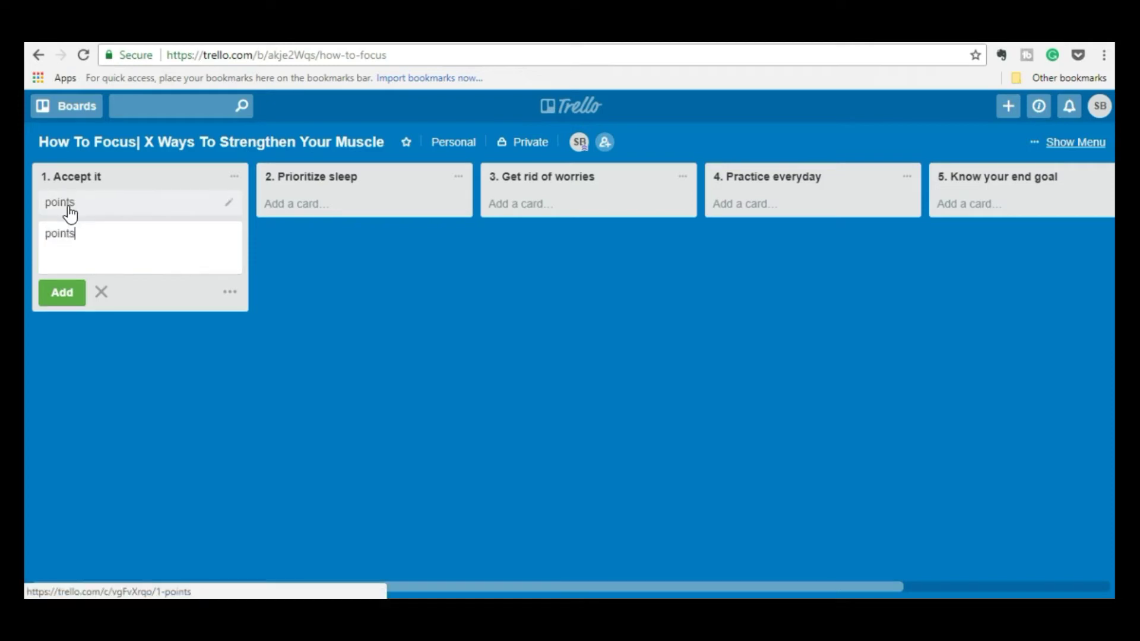
{"action": "key", "text": "Return"}
{"action": "left_click", "coordinate": [101, 323]}
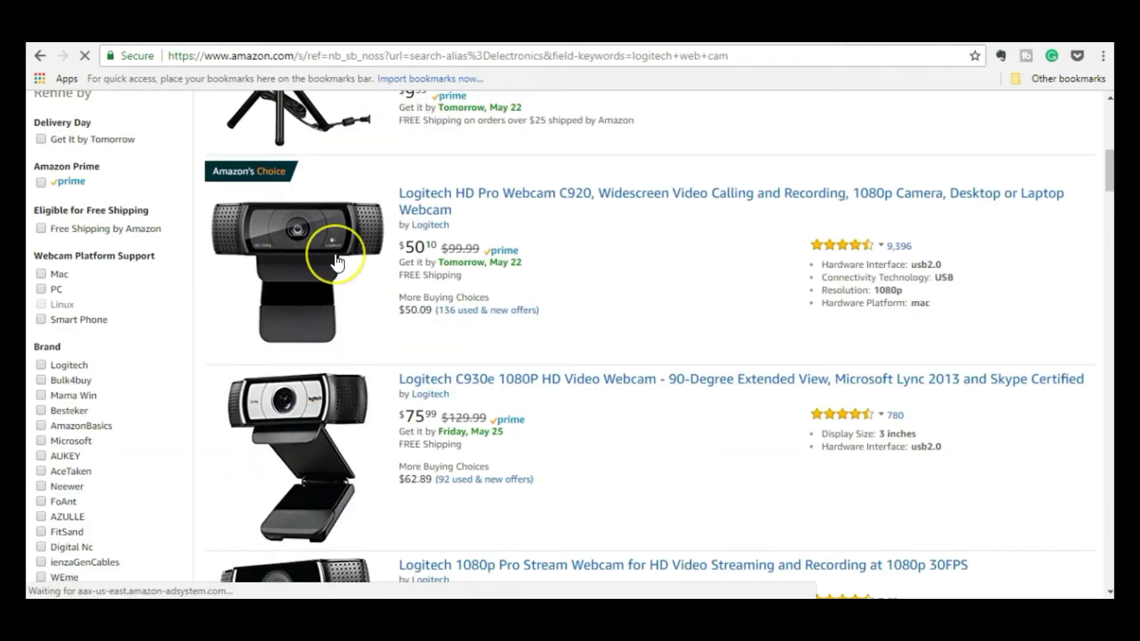
- Look through the Logitech webcam results on Amazon and open the Logitech C930e webcam
{"action": "scroll", "coordinate": [337, 263], "scroll_direction": "down", "scroll_amount": 1}
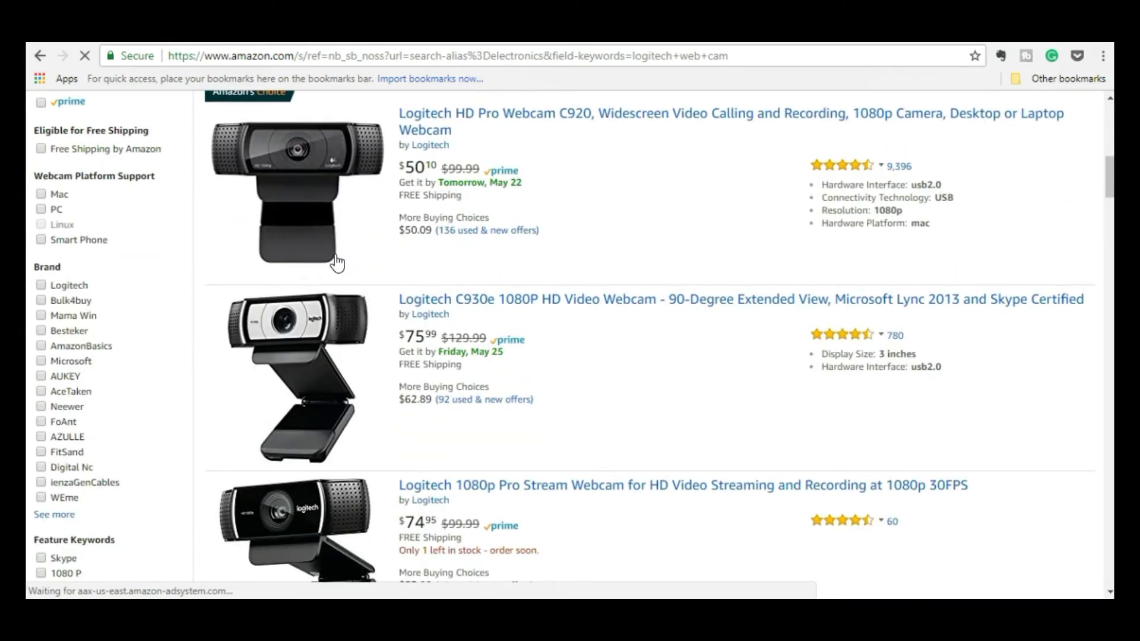
{"action": "scroll", "coordinate": [337, 262], "scroll_direction": "down", "scroll_amount": 2}
{"action": "scroll", "coordinate": [337, 263], "scroll_direction": "down", "scroll_amount": 1}
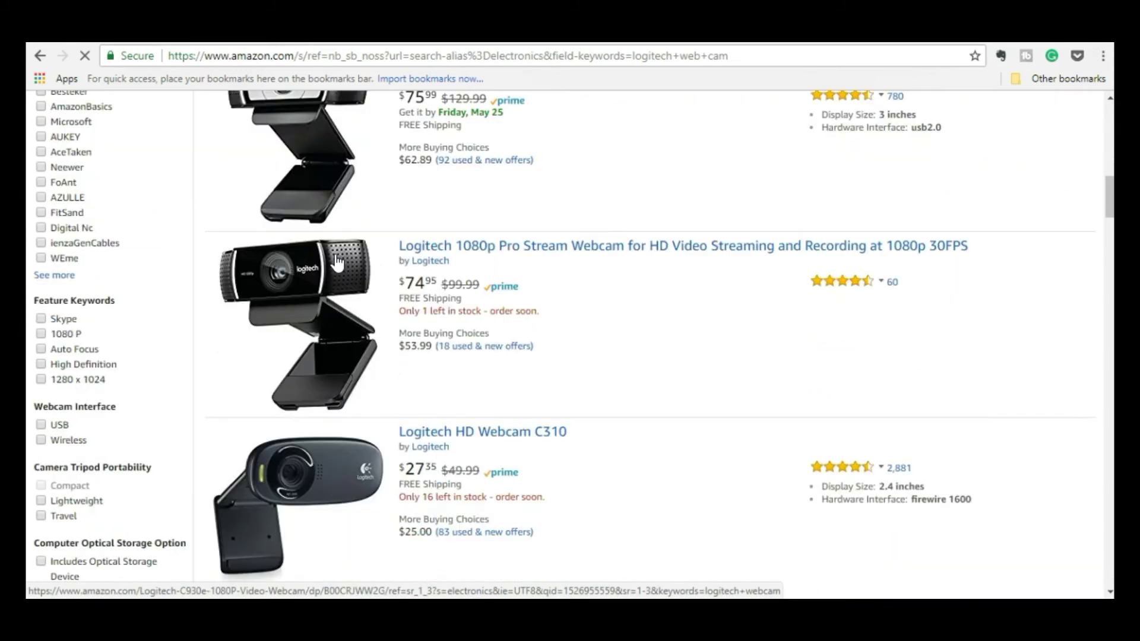
{"action": "scroll", "coordinate": [337, 263], "scroll_direction": "up", "scroll_amount": 2}
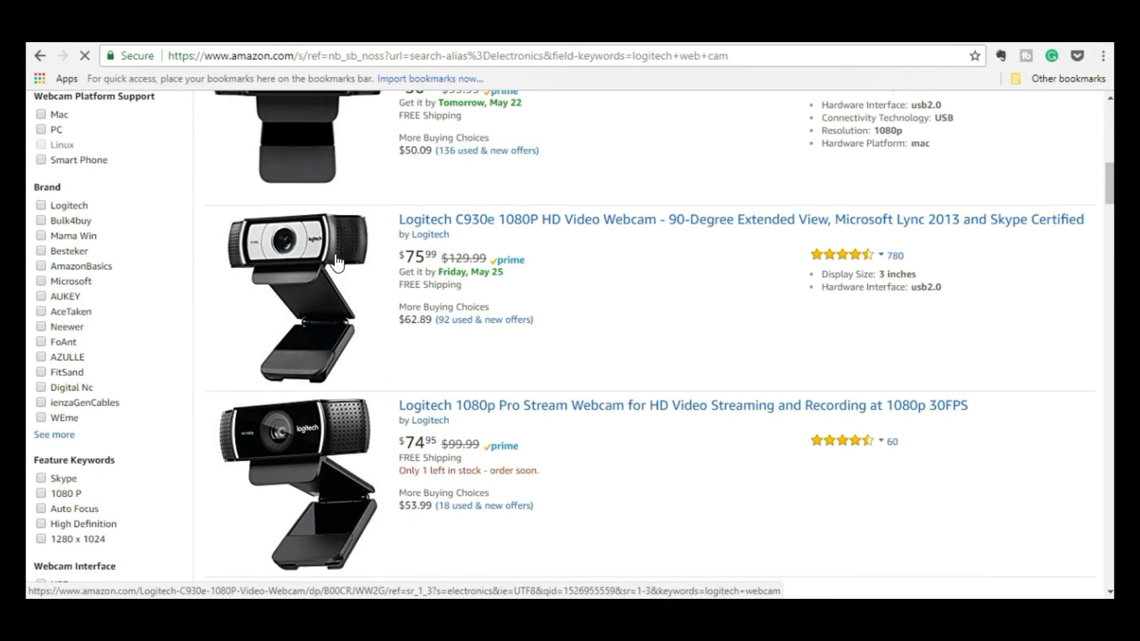
{"action": "left_click", "coordinate": [337, 263]}
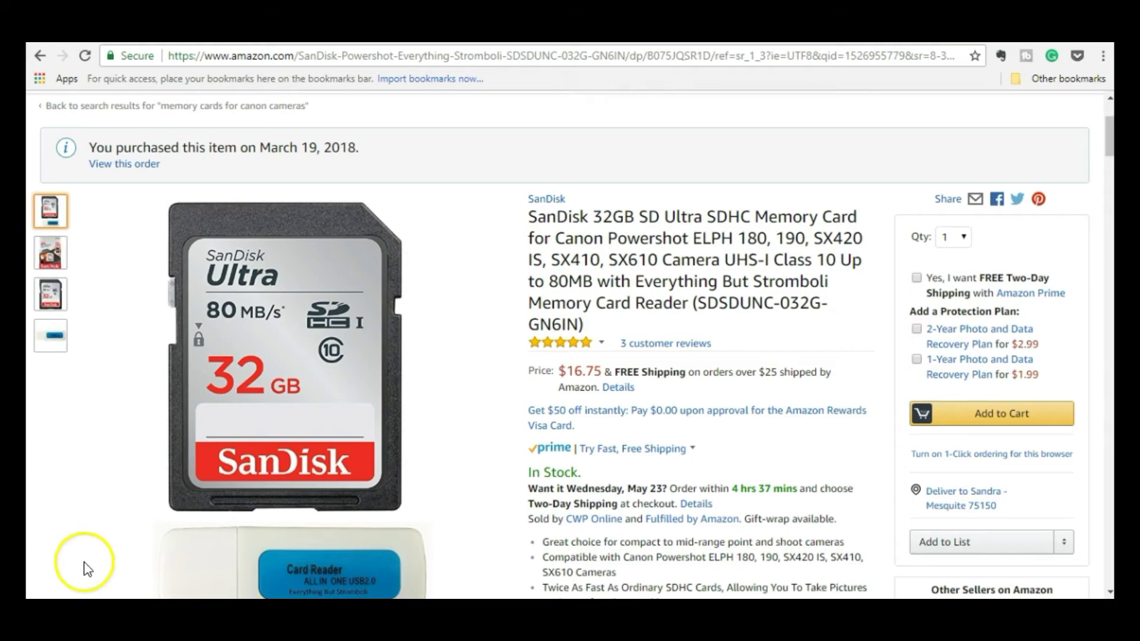
{"action": "mouse_move", "coordinate": [204, 377]}
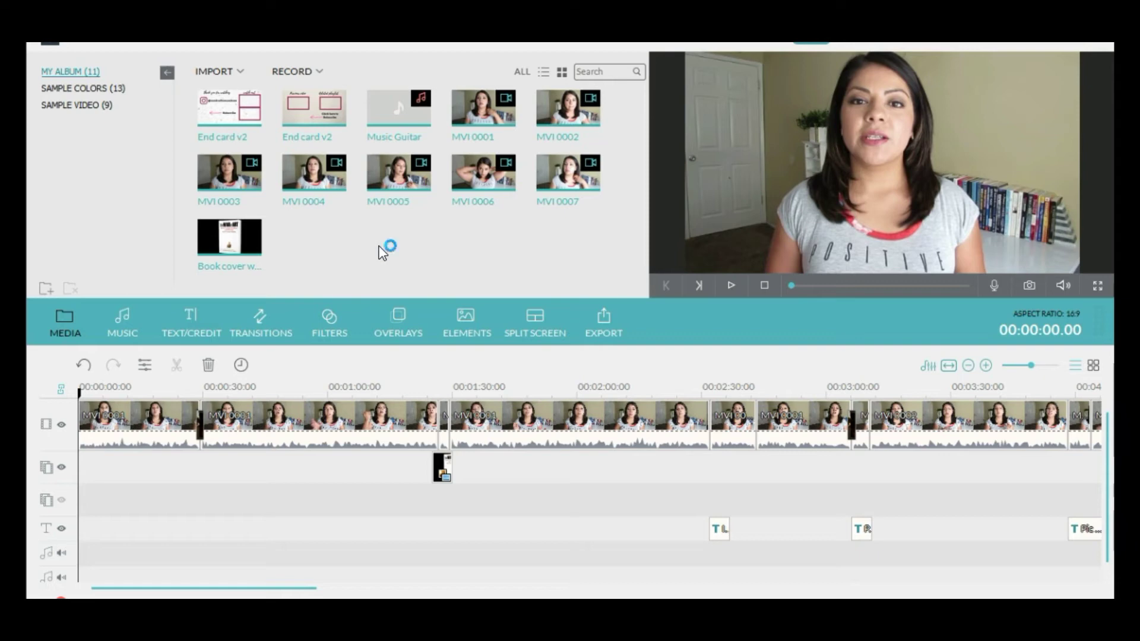
{"action": "left_click", "coordinate": [240, 494]}
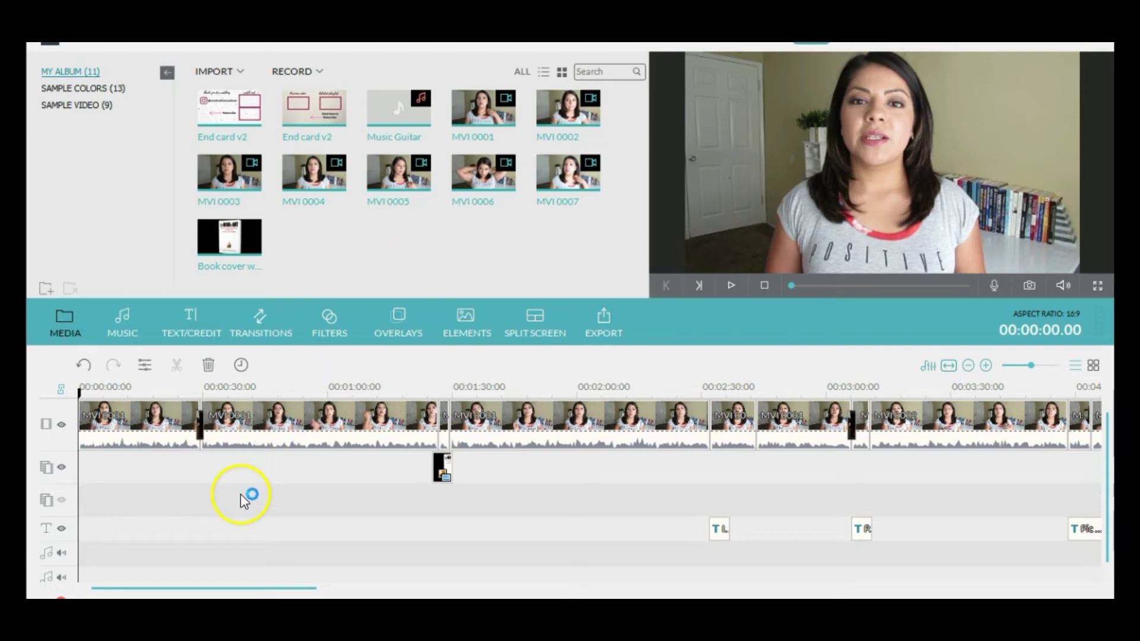
- Browse the circle designs in the Shapes collection of Canva's elements for the "to focus" thumbnail
{"action": "mouse_move", "coordinate": [480, 123]}
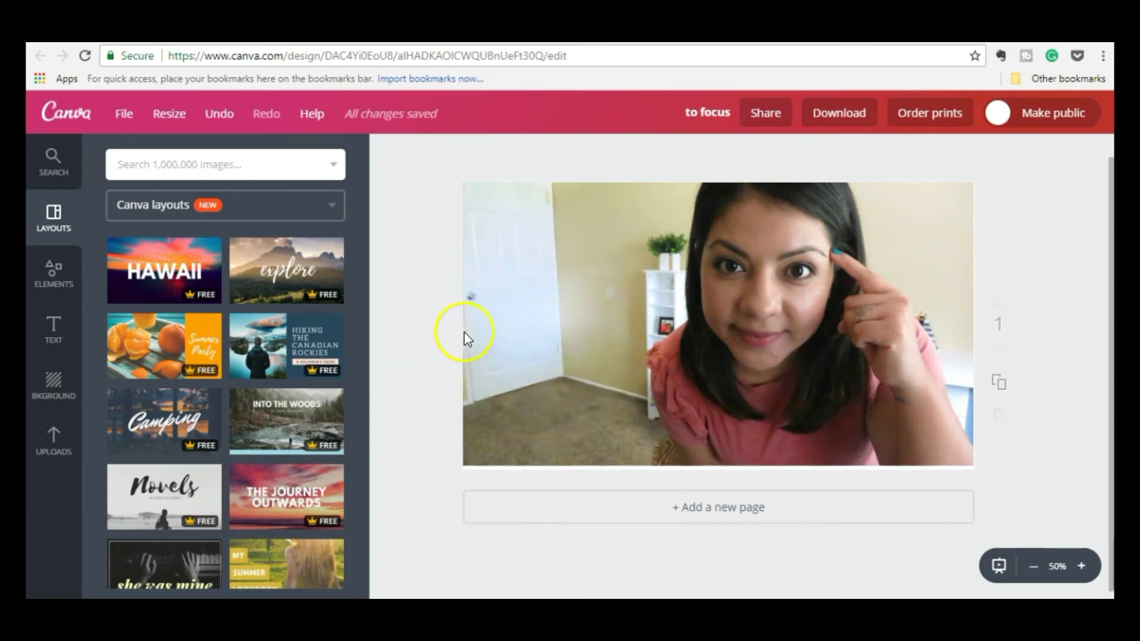
{"action": "left_click", "coordinate": [50, 273]}
{"action": "left_click", "coordinate": [136, 344]}
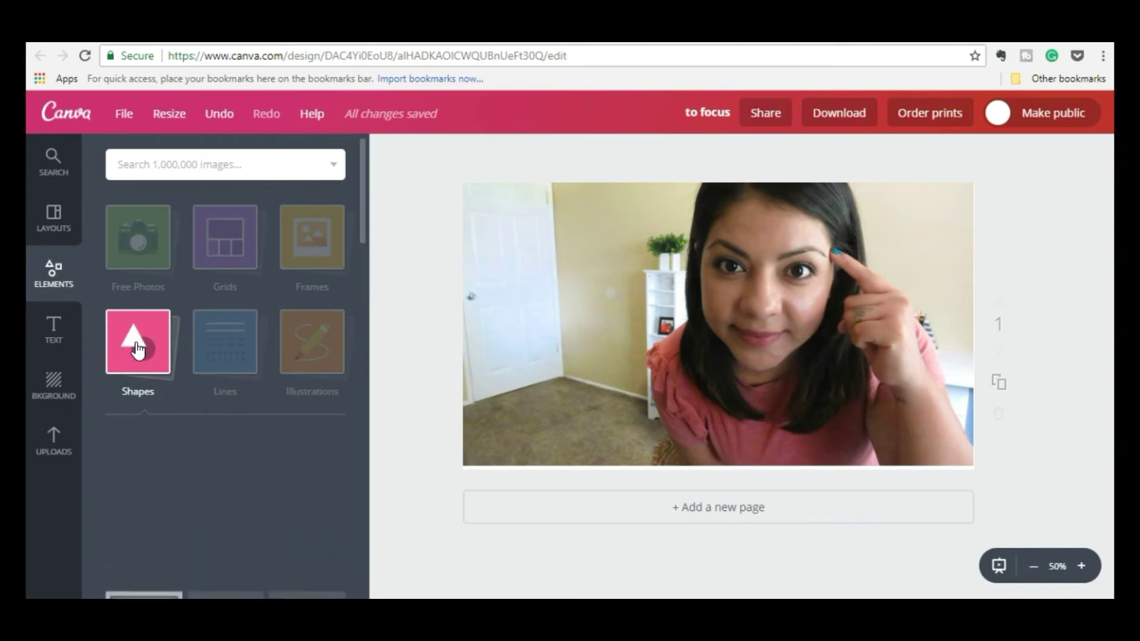
{"action": "scroll", "coordinate": [209, 392], "scroll_direction": "down", "scroll_amount": 8}
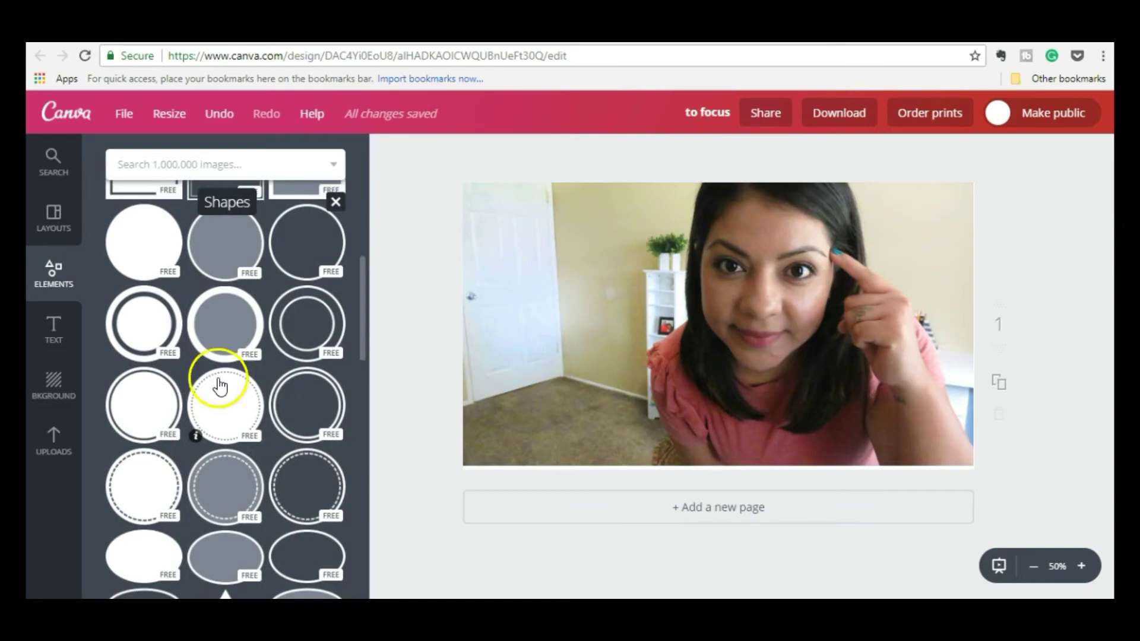
{"action": "key", "text": "ctrl+z"}
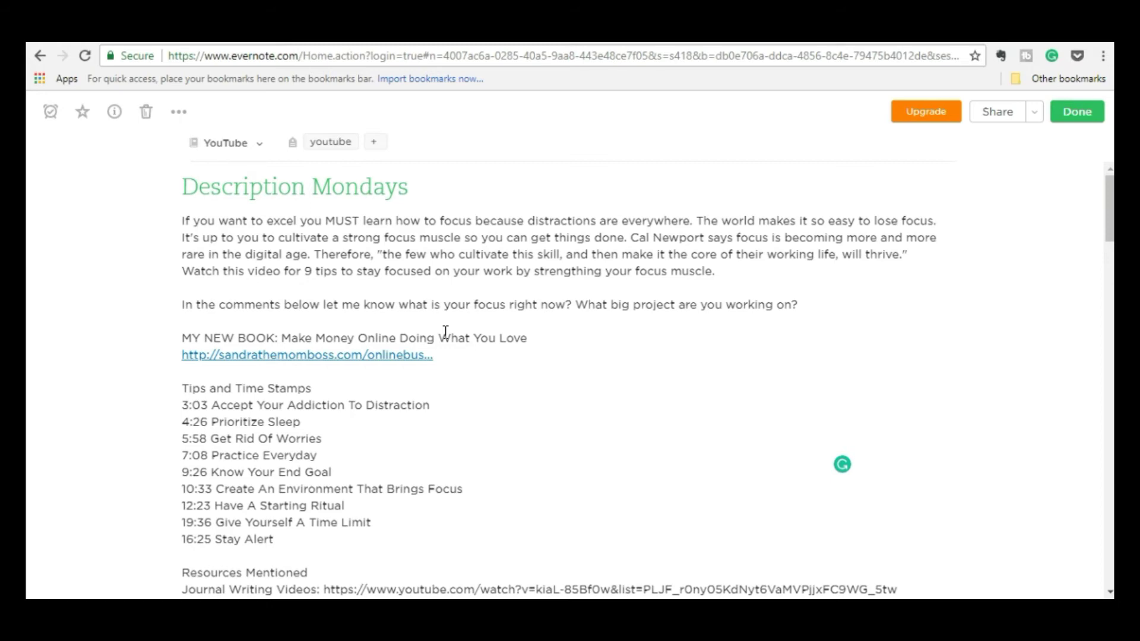
- Review the "Description Mondays" note in Evernote, covering the intro text, time stamps, resources mentioned and extra resources
{"action": "scroll", "coordinate": [445, 331], "scroll_direction": "down", "scroll_amount": 4}
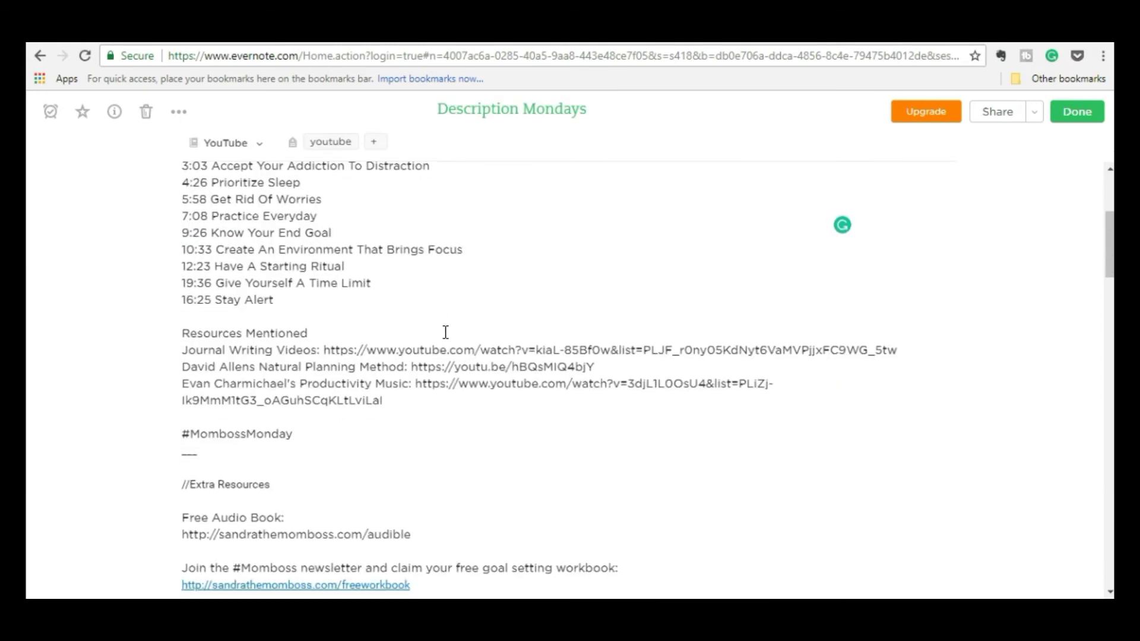
{"action": "scroll", "coordinate": [446, 331], "scroll_direction": "down", "scroll_amount": 3}
{"action": "scroll", "coordinate": [445, 330], "scroll_direction": "up", "scroll_amount": 7}
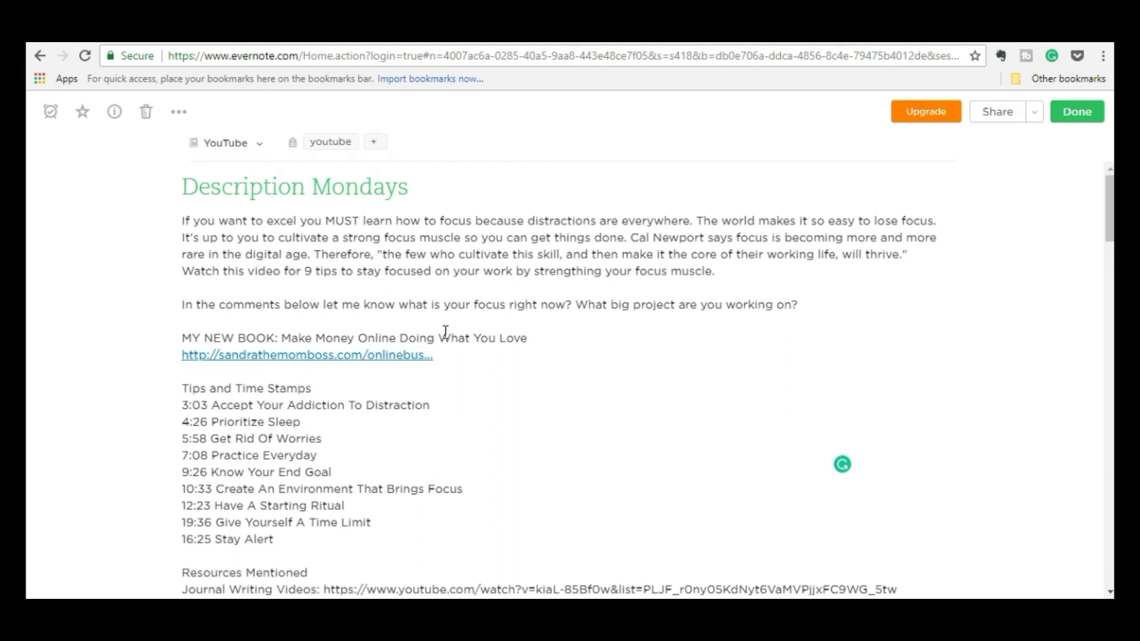
{"action": "left_click", "coordinate": [805, 301]}
{"action": "left_click", "coordinate": [413, 298]}
{"action": "left_click_drag", "start_coordinate": [414, 299], "coordinate": [178, 212]}
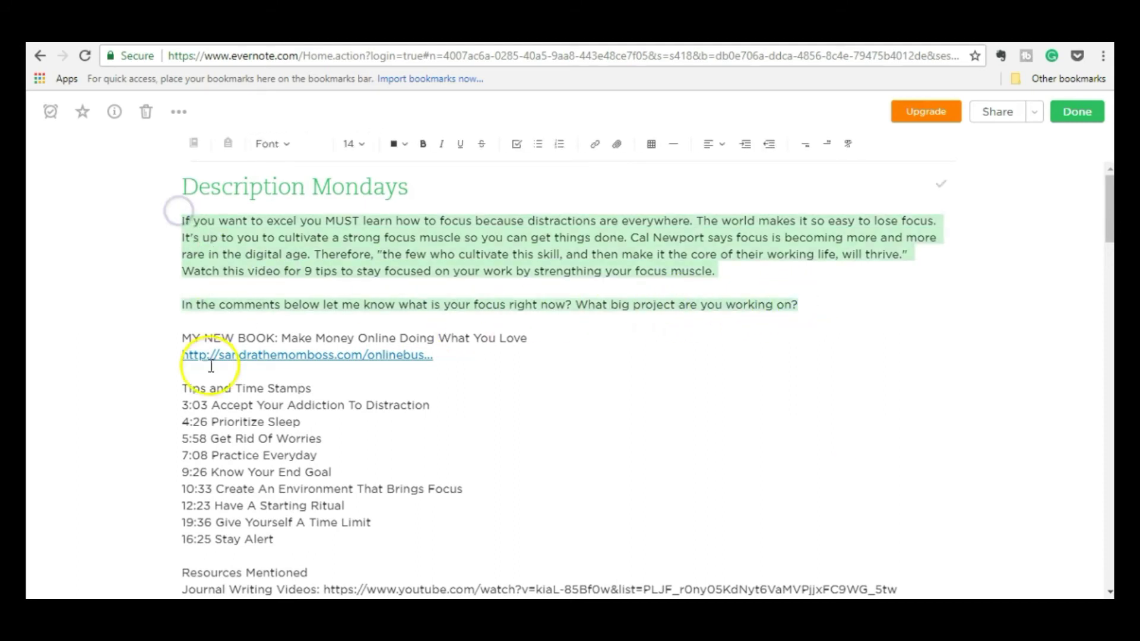
{"action": "left_click", "coordinate": [189, 405]}
{"action": "left_click", "coordinate": [199, 438]}
{"action": "scroll", "coordinate": [245, 433], "scroll_direction": "down", "scroll_amount": 3}
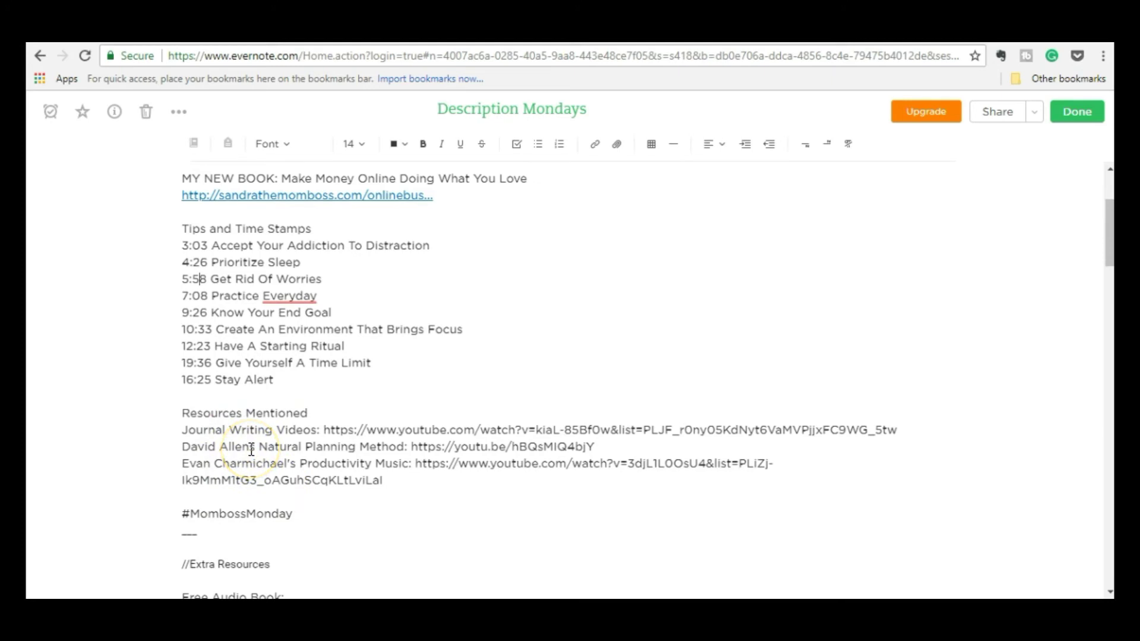
- On YouTube's upload page, set the new video's privacy to Private and start selecting the video file
{"action": "scroll", "coordinate": [251, 449], "scroll_direction": "up", "scroll_amount": 3}
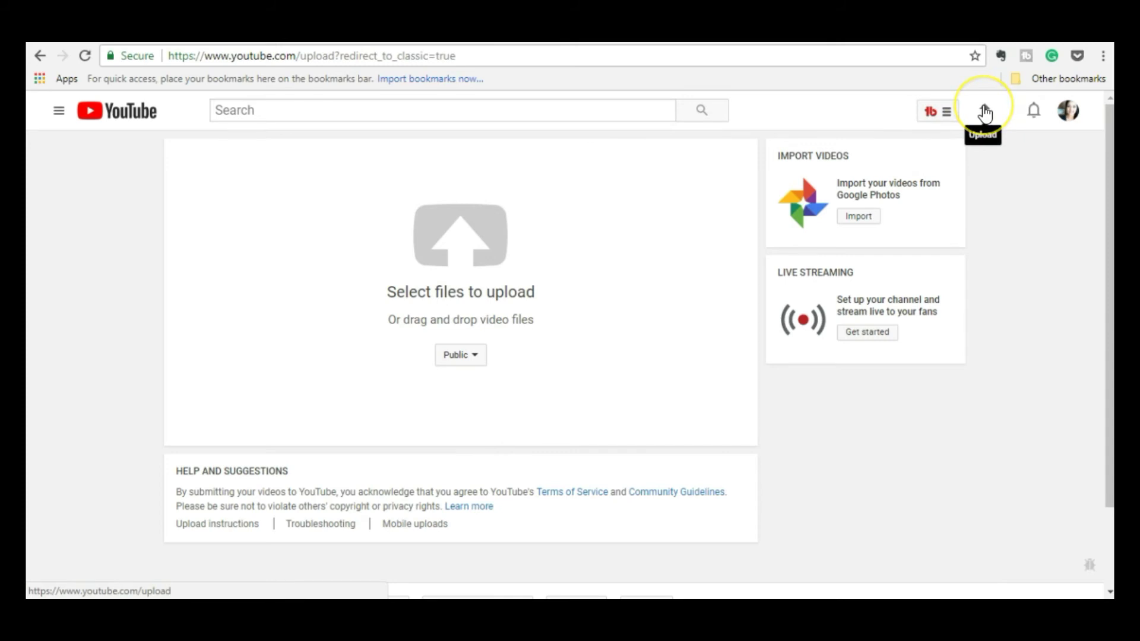
{"action": "left_click", "coordinate": [482, 357]}
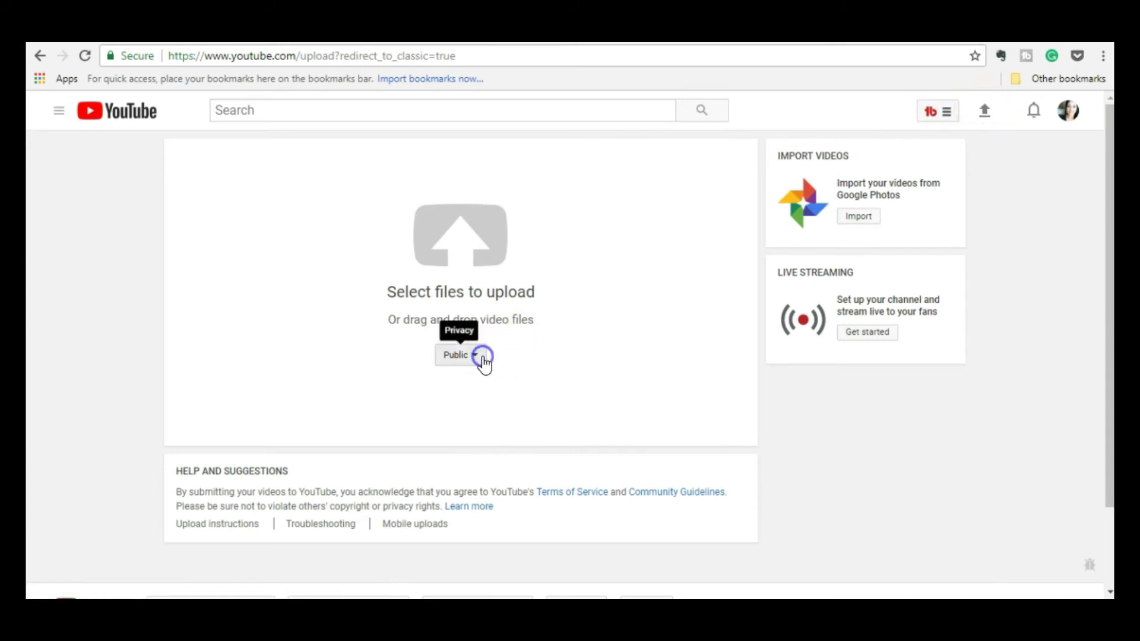
{"action": "left_click", "coordinate": [473, 424]}
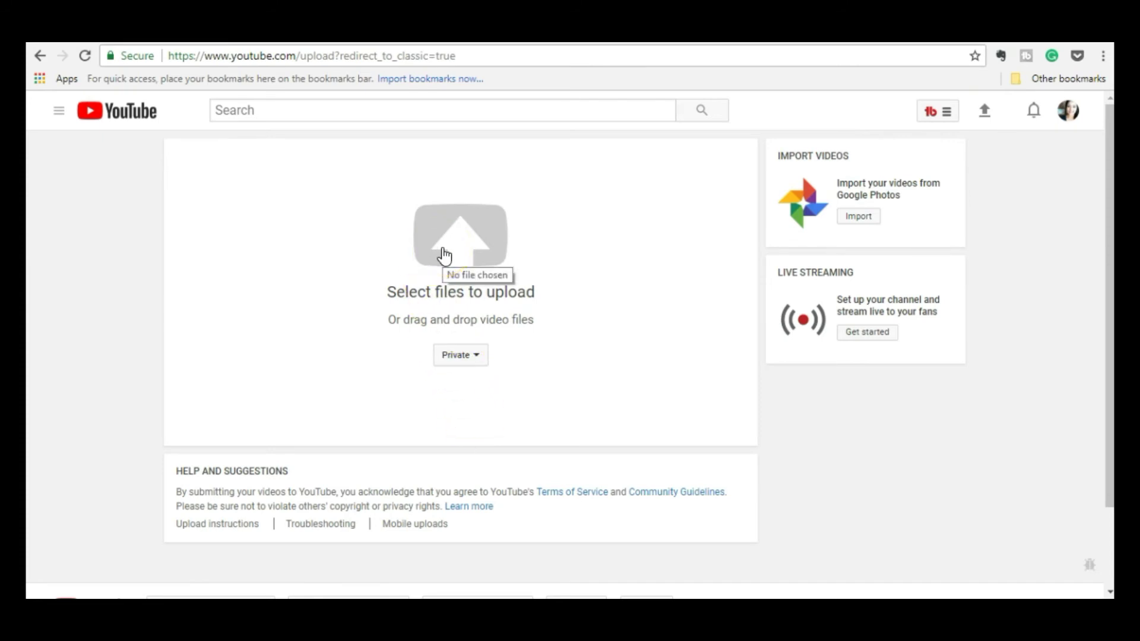
{"action": "left_click", "coordinate": [465, 243]}
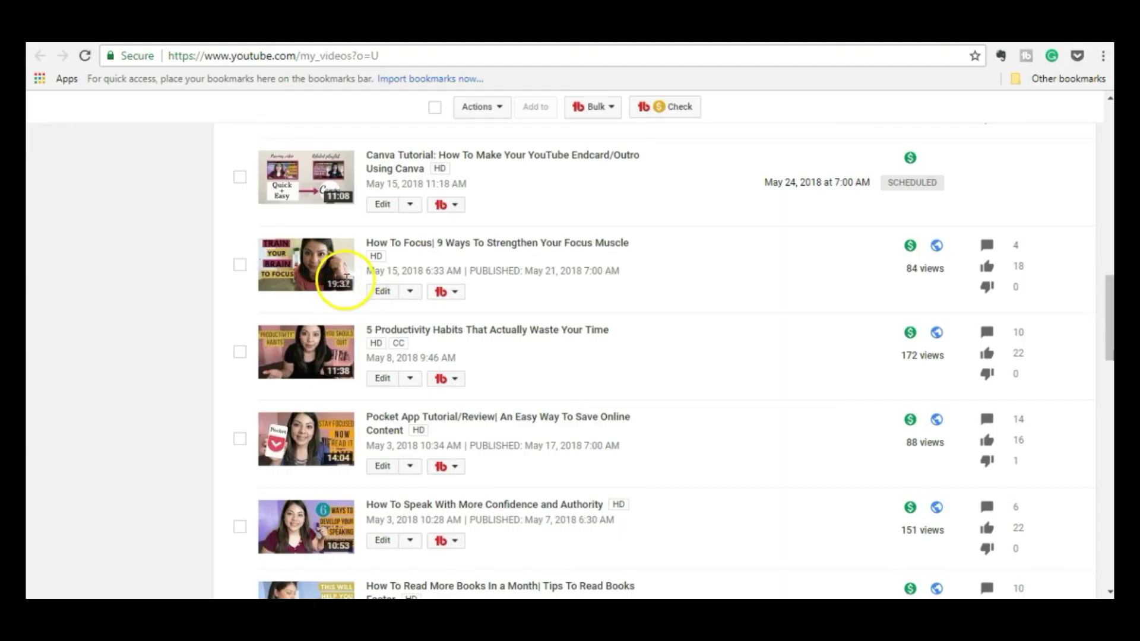
- Open "How To Focus| 9 Ways To Strengthen Your Focus Muscle" for editing and go to its subtitles and cards settings
{"action": "left_click", "coordinate": [383, 299]}
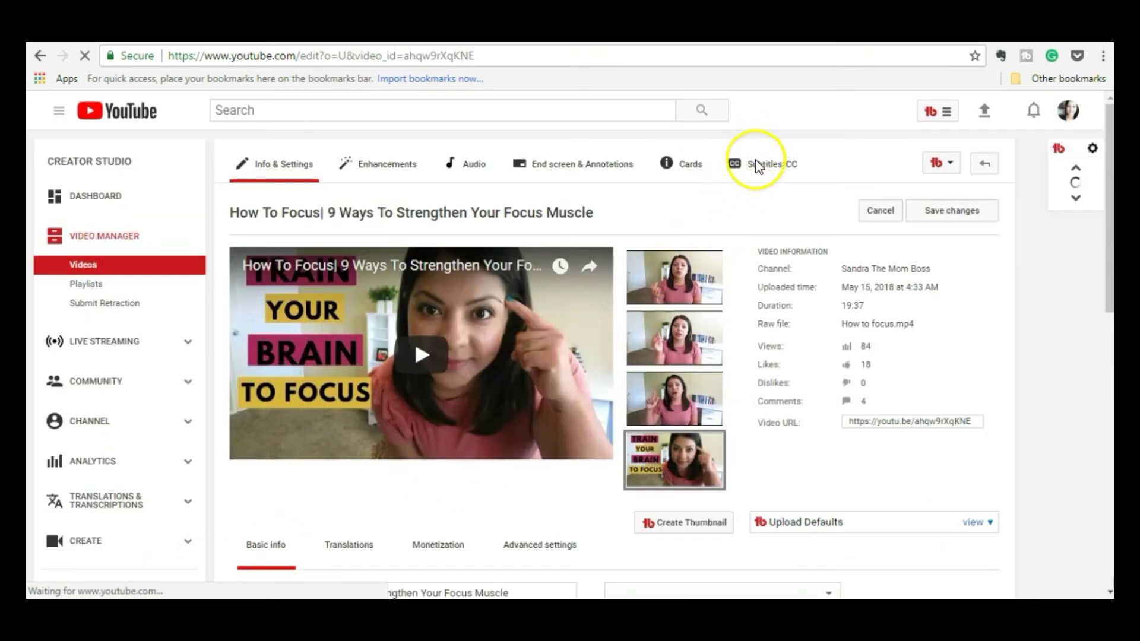
{"action": "left_click", "coordinate": [757, 167]}
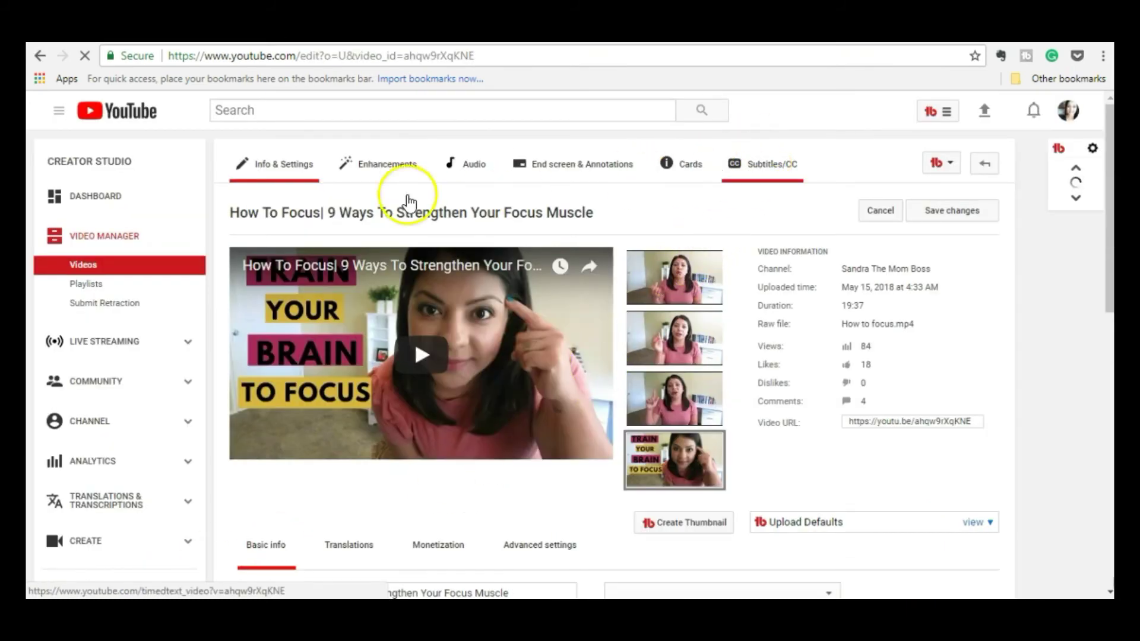
{"action": "left_click", "coordinate": [762, 172]}
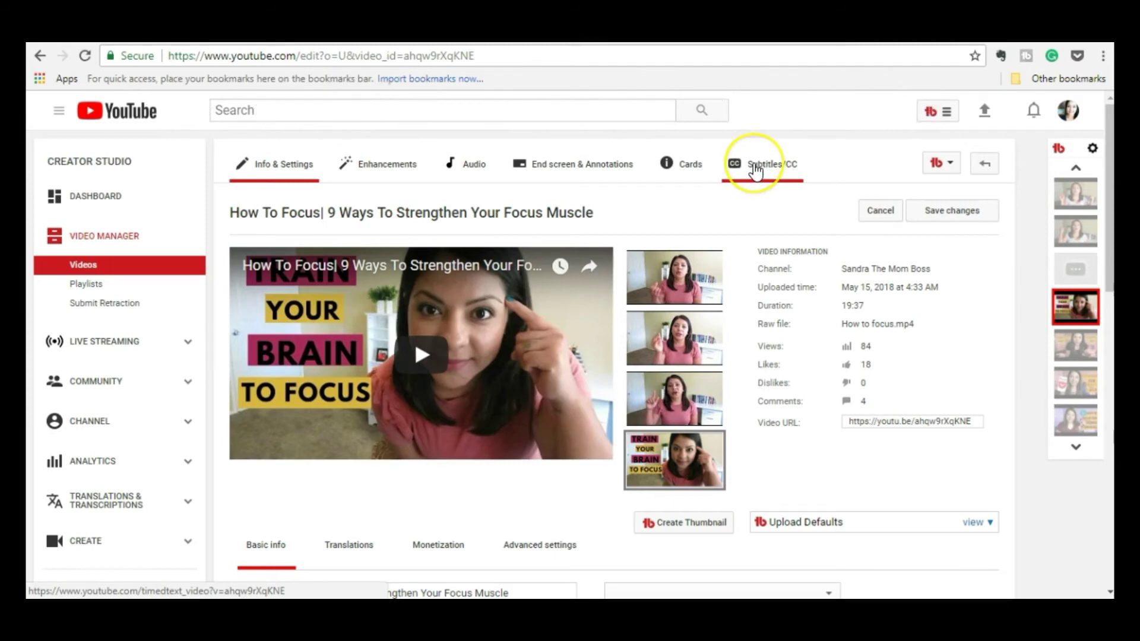
{"action": "left_click", "coordinate": [672, 170]}
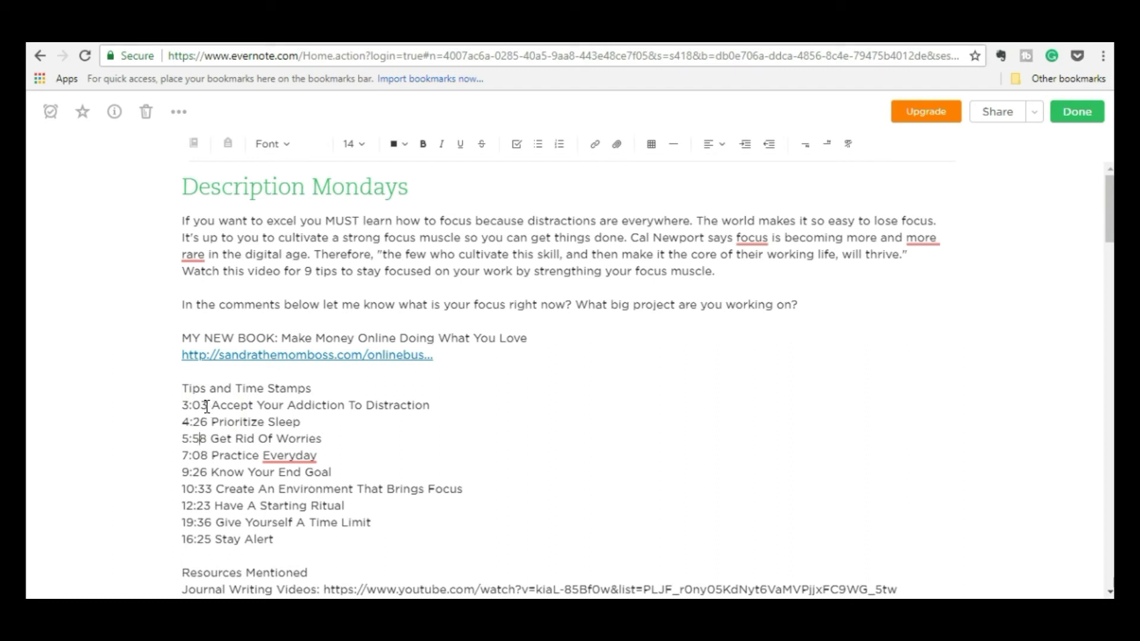
- Switch to the "Description Mondays" note in Evernote and go over the time stamps of the first tips
{"action": "left_click", "coordinate": [234, 412]}
{"action": "left_click", "coordinate": [234, 414]}
{"action": "left_click", "coordinate": [218, 408]}
{"action": "left_click", "coordinate": [218, 408]}
{"action": "left_click", "coordinate": [229, 436]}
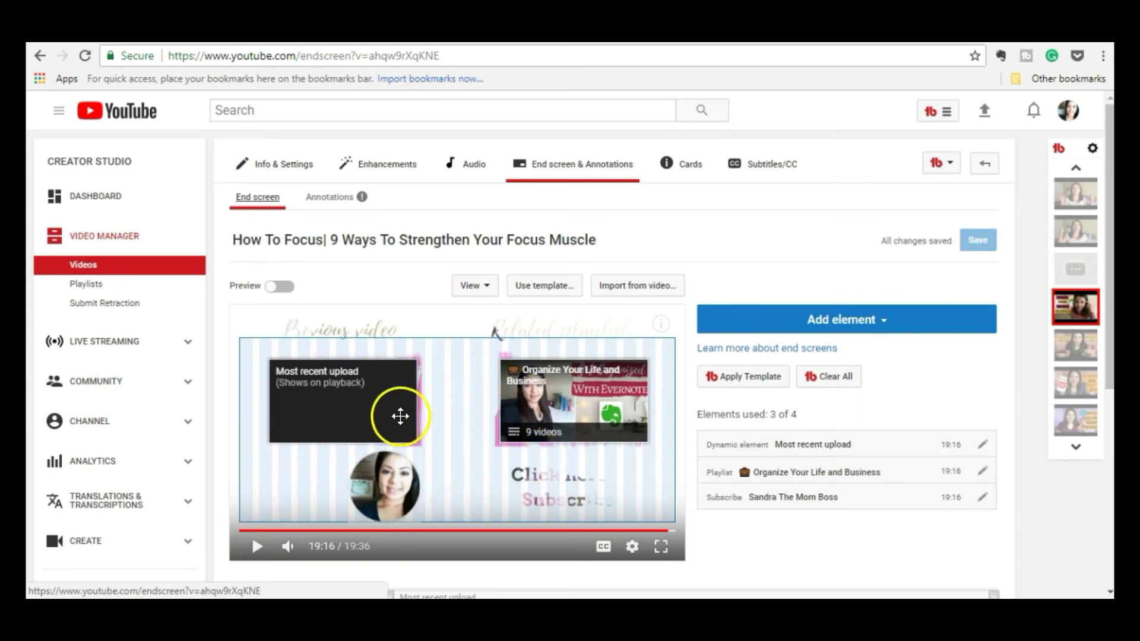
- Switch back to YouTube and look over the focus video's end screen, custom thumbnail and visibility options
{"action": "scroll", "coordinate": [433, 425], "scroll_direction": "down", "scroll_amount": 1}
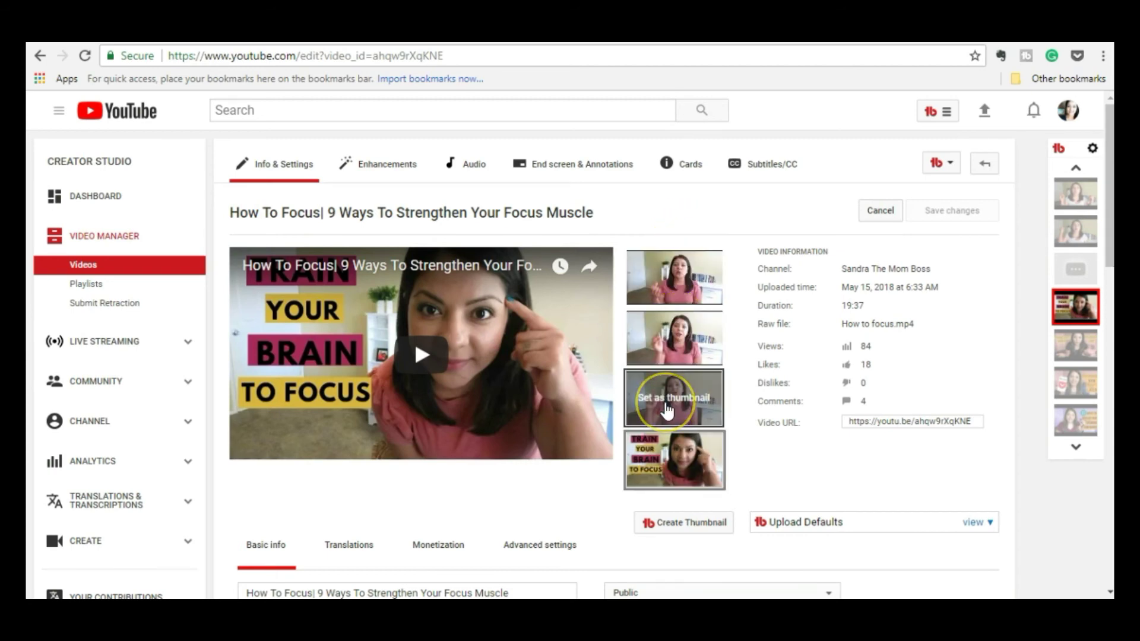
{"action": "scroll", "coordinate": [668, 411], "scroll_direction": "down", "scroll_amount": 3}
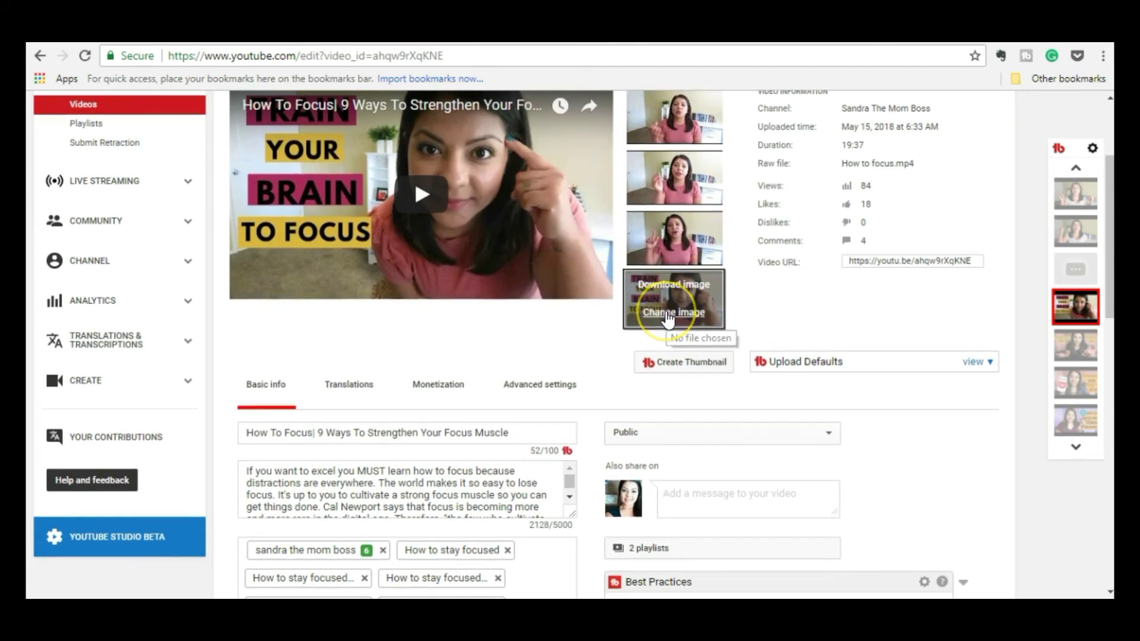
{"action": "scroll", "coordinate": [668, 320], "scroll_direction": "down", "scroll_amount": 3}
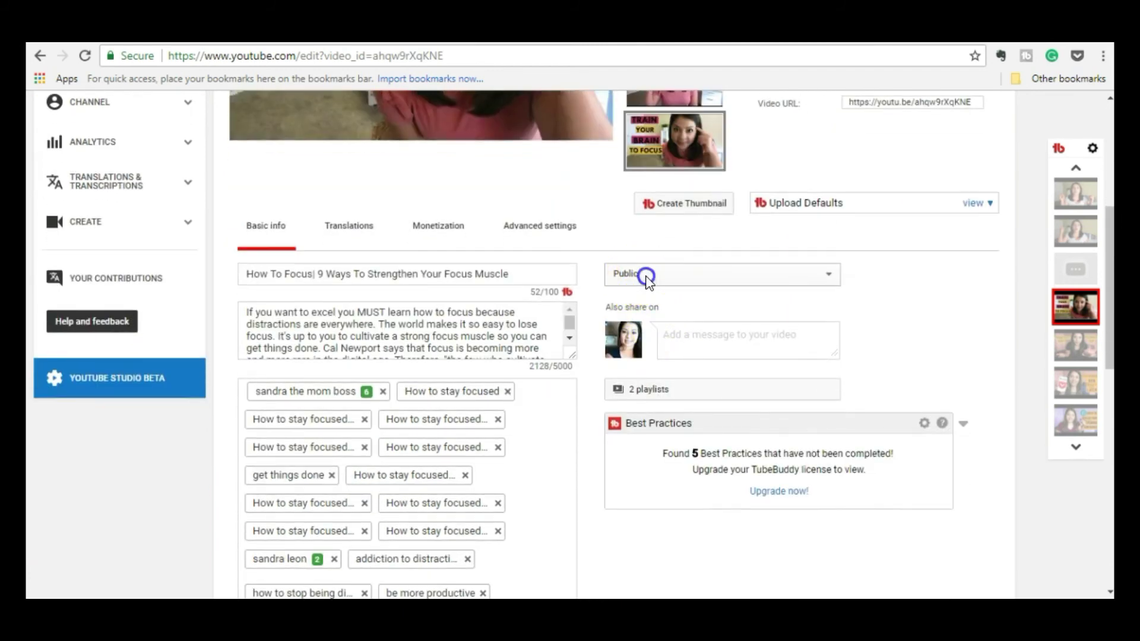
{"action": "left_click", "coordinate": [647, 279]}
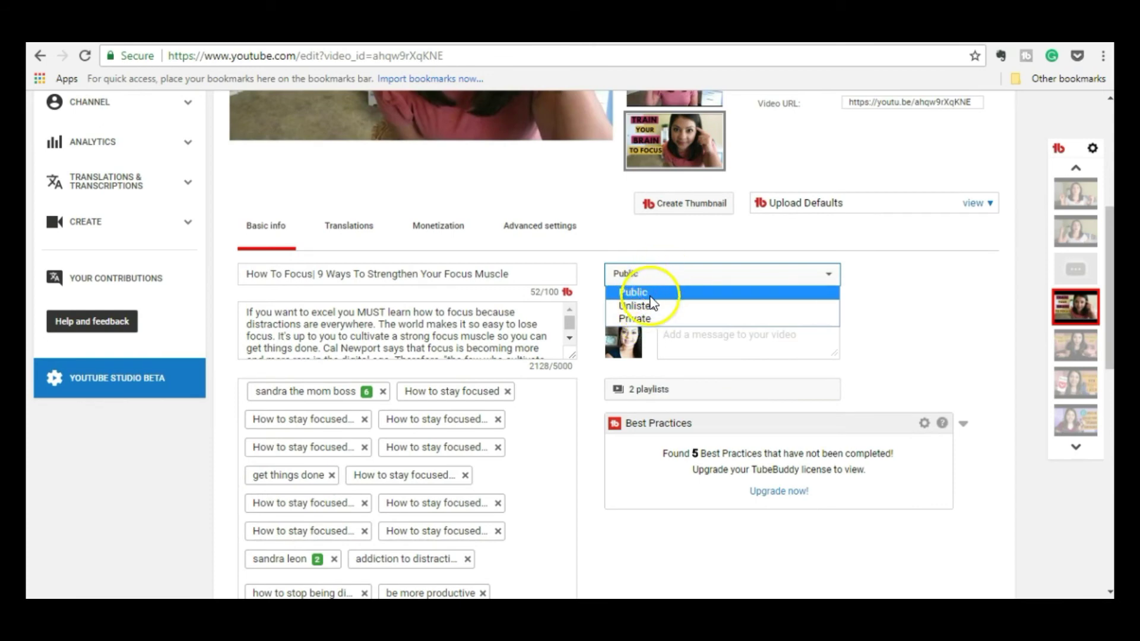
{"action": "left_click", "coordinate": [681, 276]}
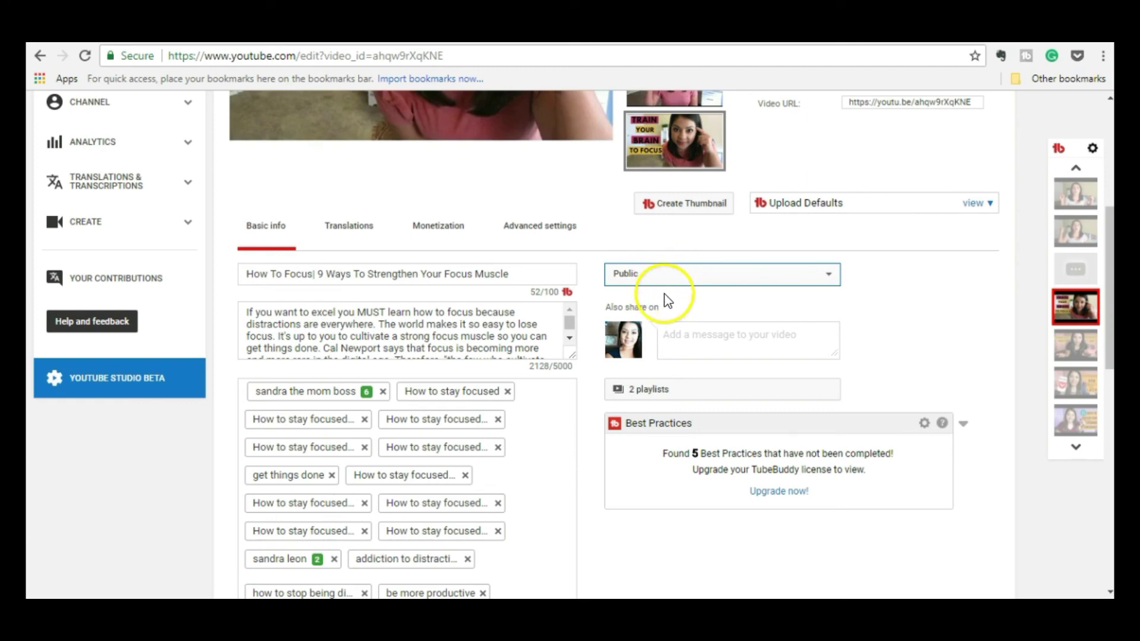
- Enlarge the focus video's description box and review its description text and tags
{"action": "scroll", "coordinate": [667, 303], "scroll_direction": "down", "scroll_amount": 2}
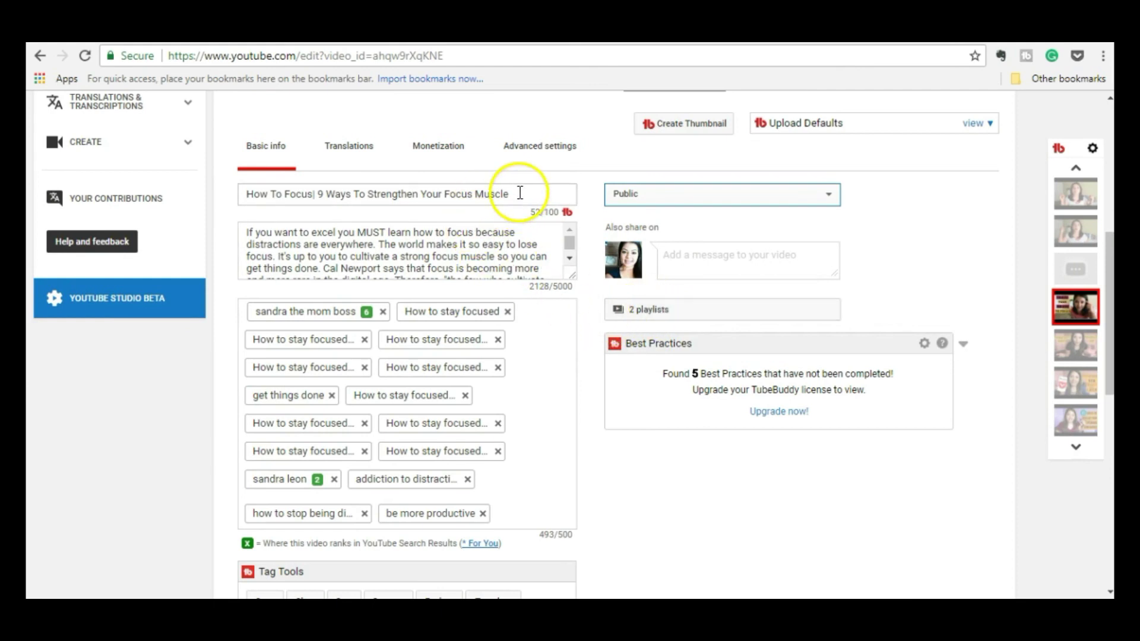
{"action": "left_click_drag", "start_coordinate": [570, 275], "coordinate": [571, 446]}
{"action": "scroll", "coordinate": [432, 376], "scroll_direction": "down", "scroll_amount": 7}
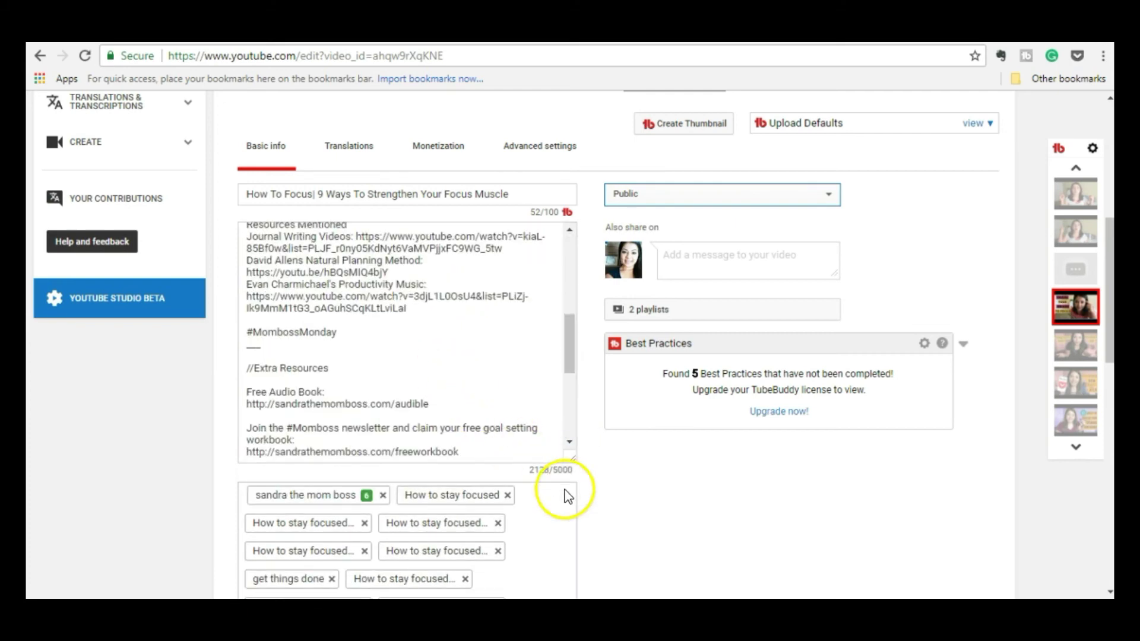
{"action": "scroll", "coordinate": [569, 496], "scroll_direction": "down", "scroll_amount": 1}
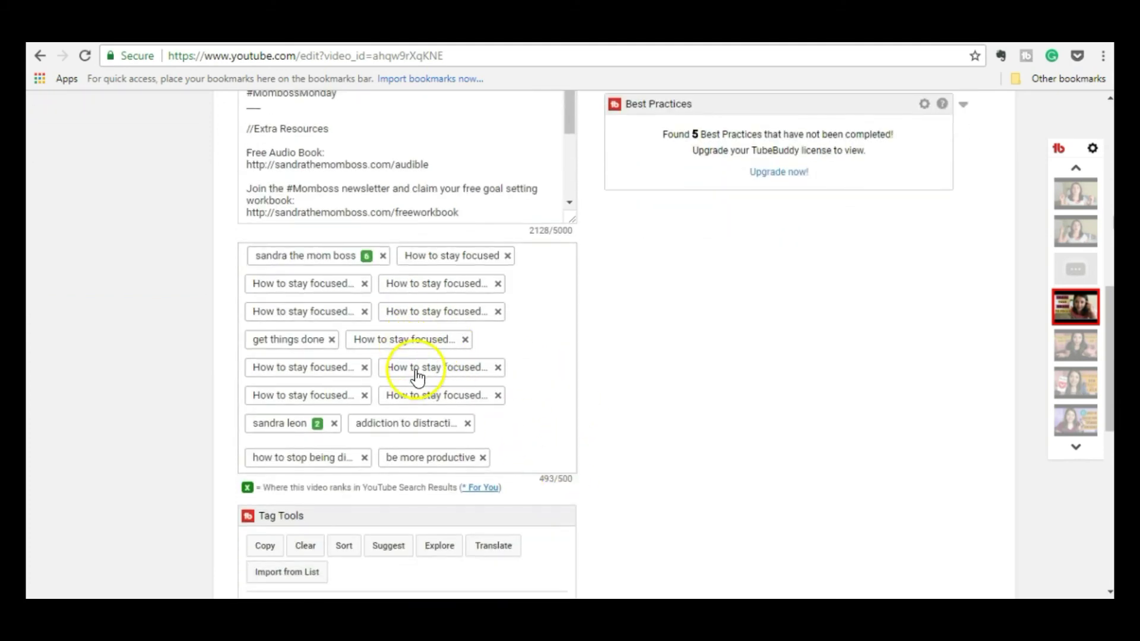